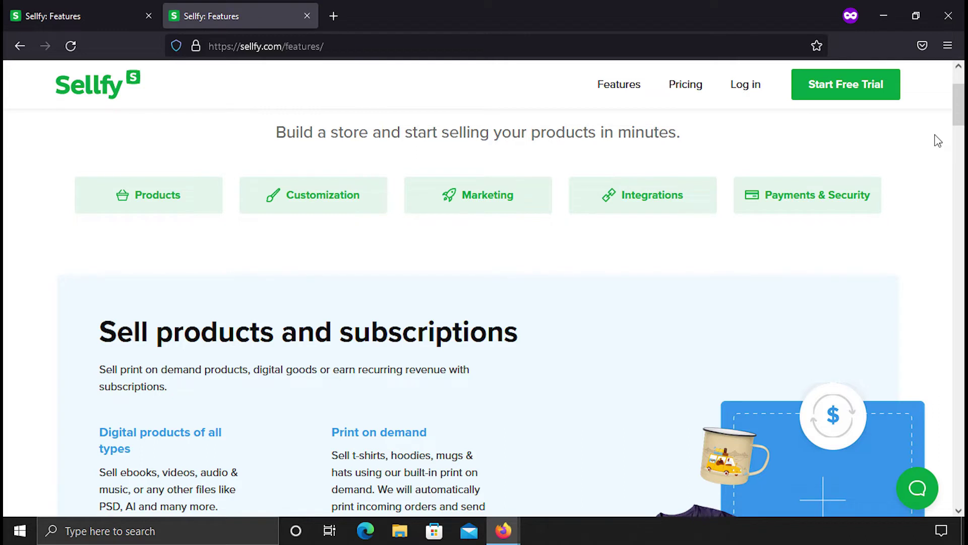
scroll(938, 140, "down", 2)
scroll(938, 141, "down", 2)
scroll(937, 141, "down", 1)
scroll(937, 142, "up", 1)
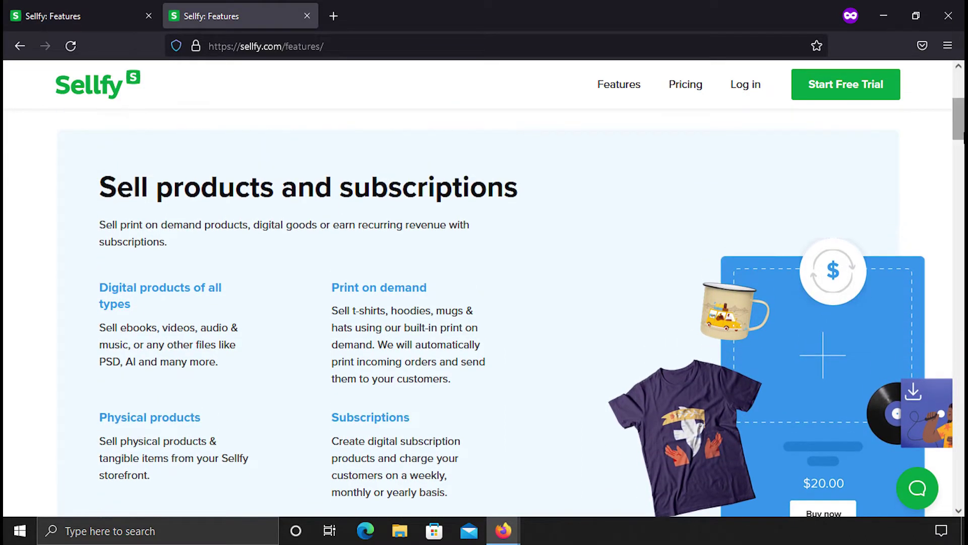
scroll(512, 308, "down", 1)
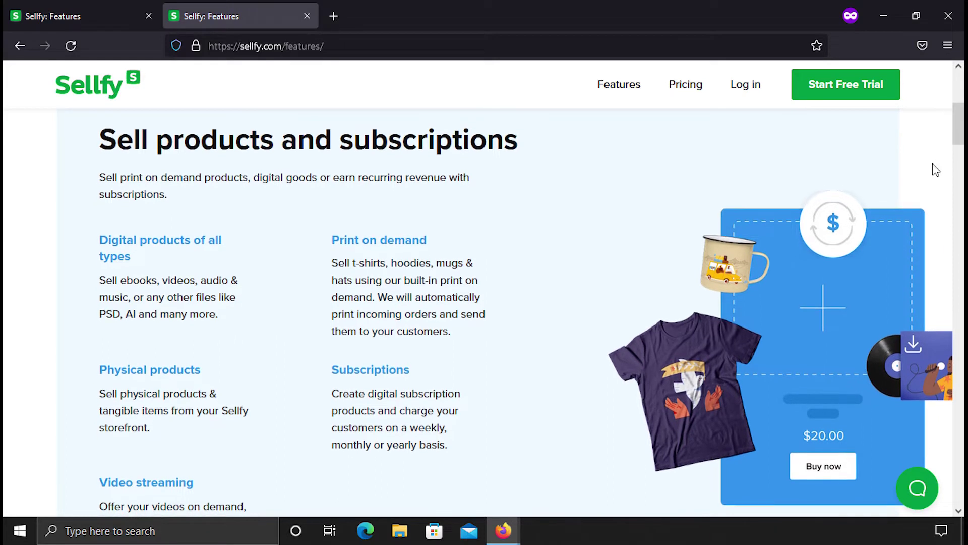
scroll(936, 170, "down", 1)
scroll(936, 170, "down", 1)
scroll(936, 170, "down", 1)
scroll(936, 170, "down", 1)
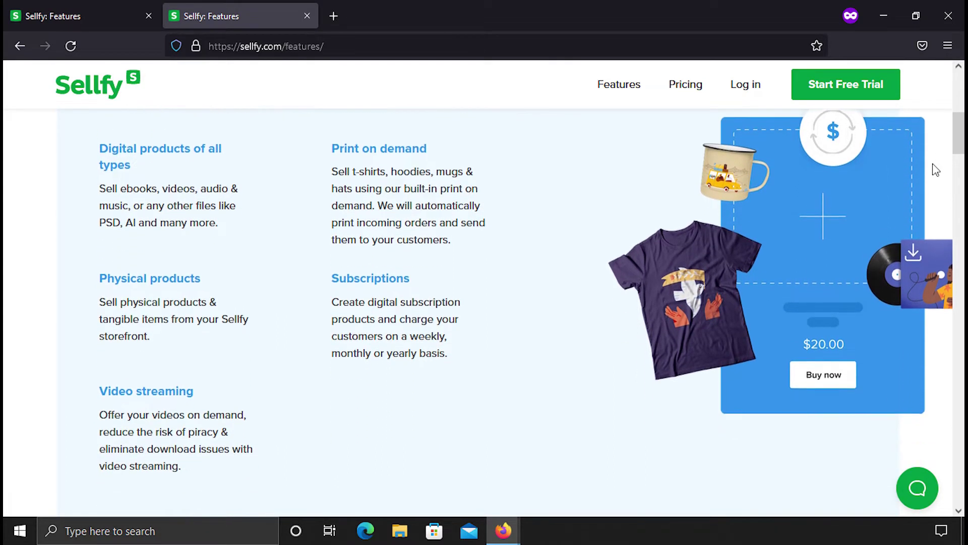
scroll(935, 170, "down", 1)
scroll(934, 168, "down", 2)
scroll(934, 168, "down", 2)
scroll(934, 168, "down", 2)
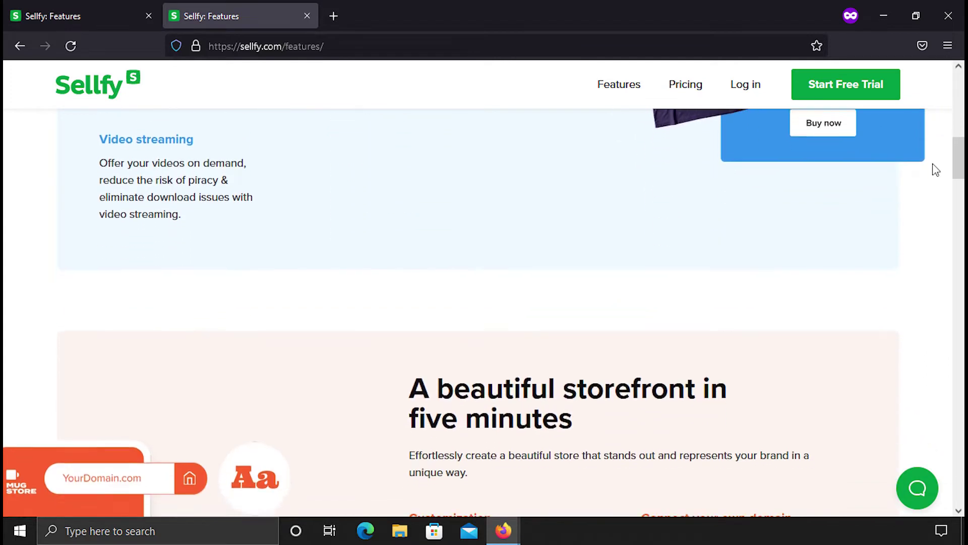
scroll(933, 167, "down", 1)
scroll(936, 170, "down", 1)
scroll(936, 169, "down", 1)
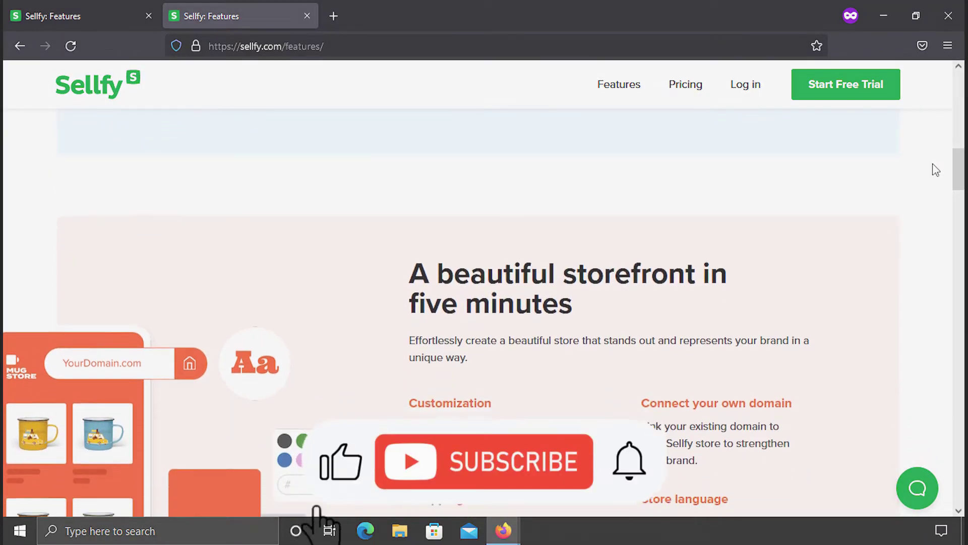
scroll(936, 169, "down", 2)
scroll(935, 169, "down", 1)
scroll(936, 170, "down", 1)
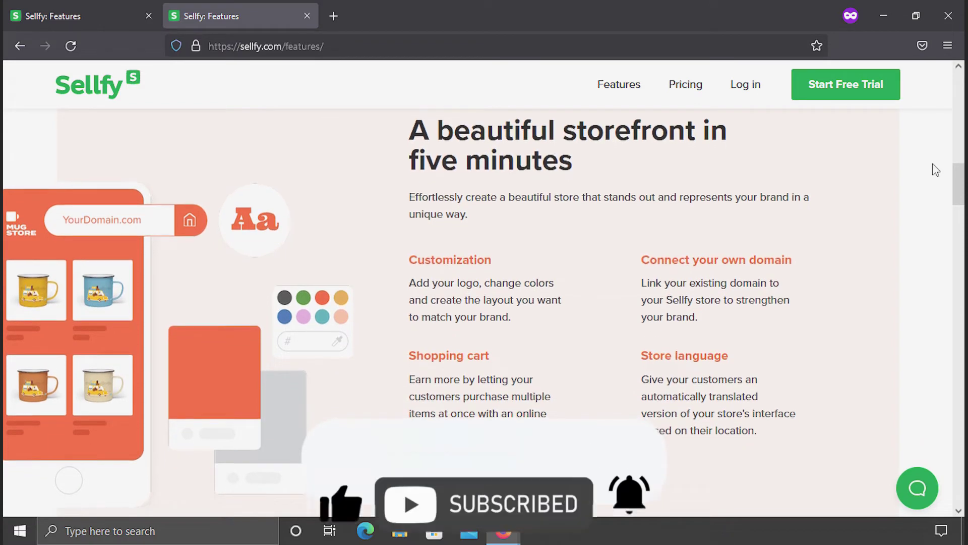
scroll(924, 168, "down", 1)
scroll(873, 212, "down", 1)
scroll(888, 216, "down", 1)
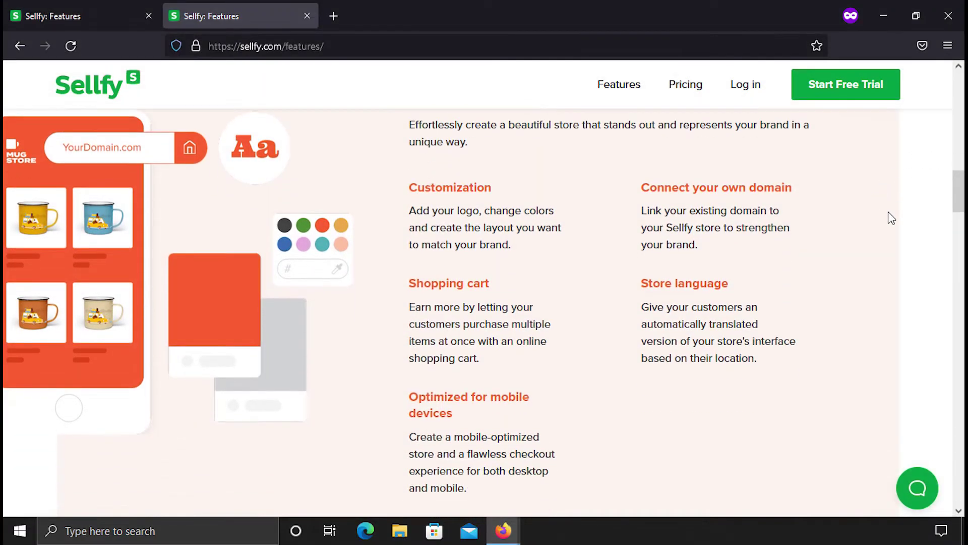
scroll(892, 219, "up", 1)
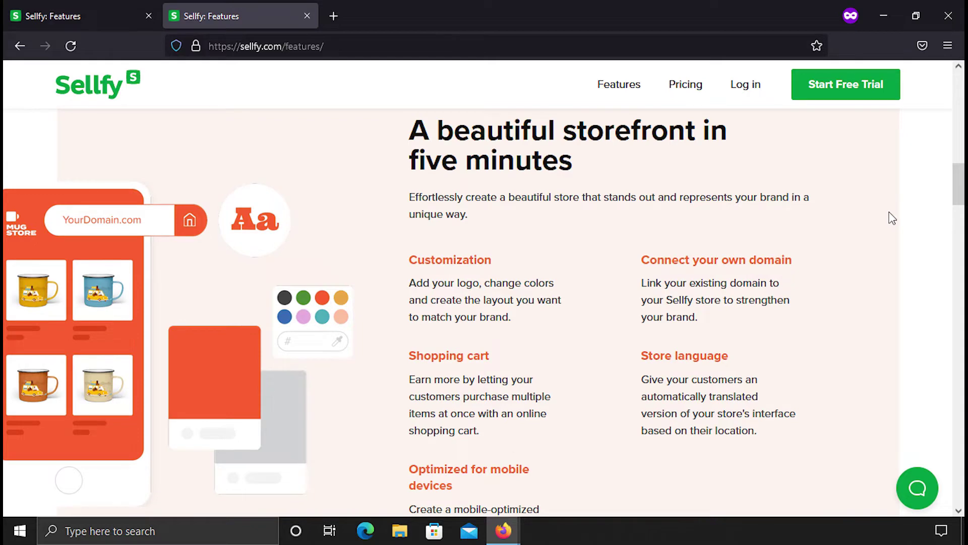
scroll(892, 218, "down", 2)
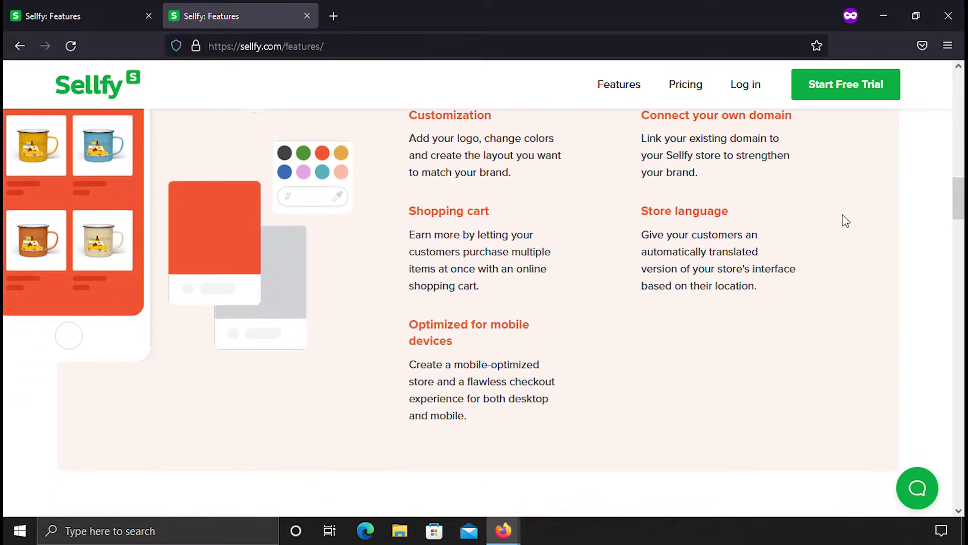
Start the 14-day free trial and fill in first name, email and password
left_click(81, 90)
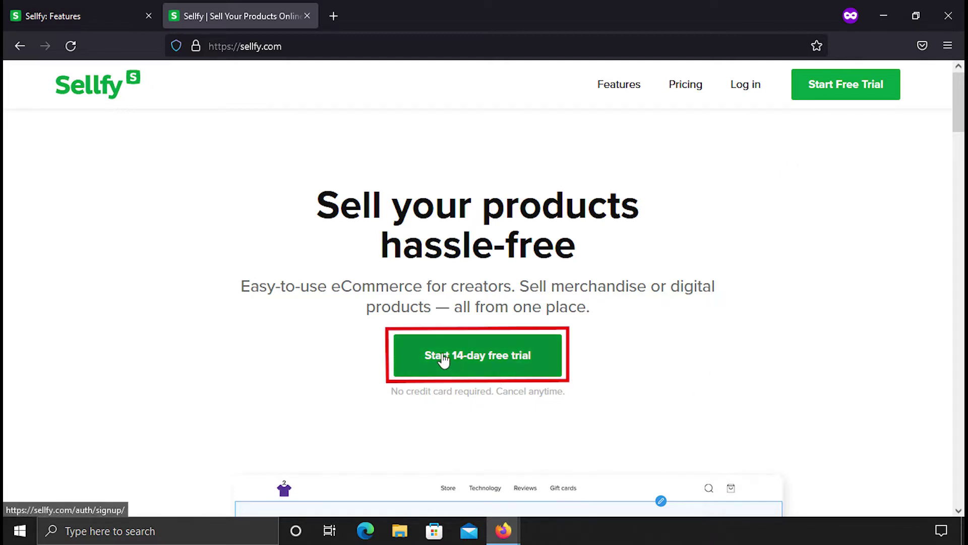
left_click(467, 361)
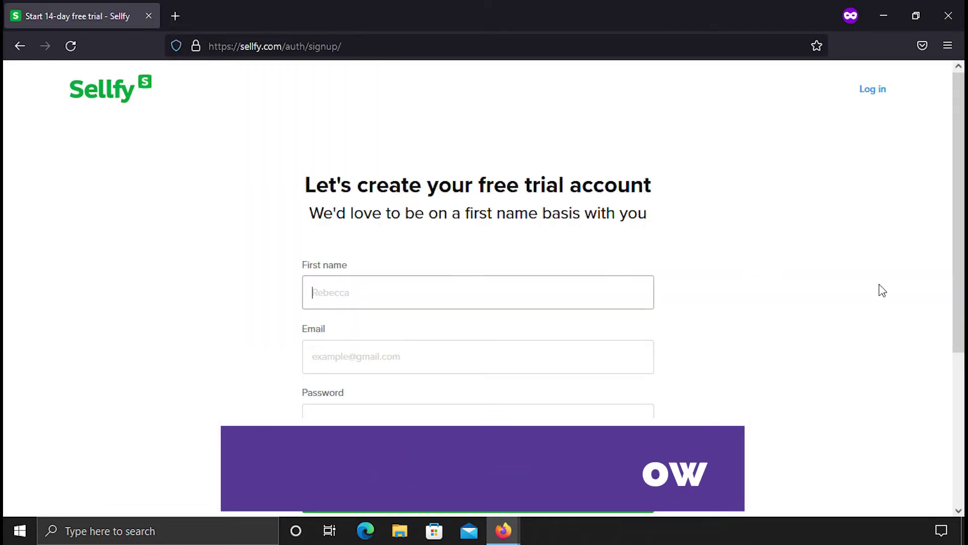
type("saria")
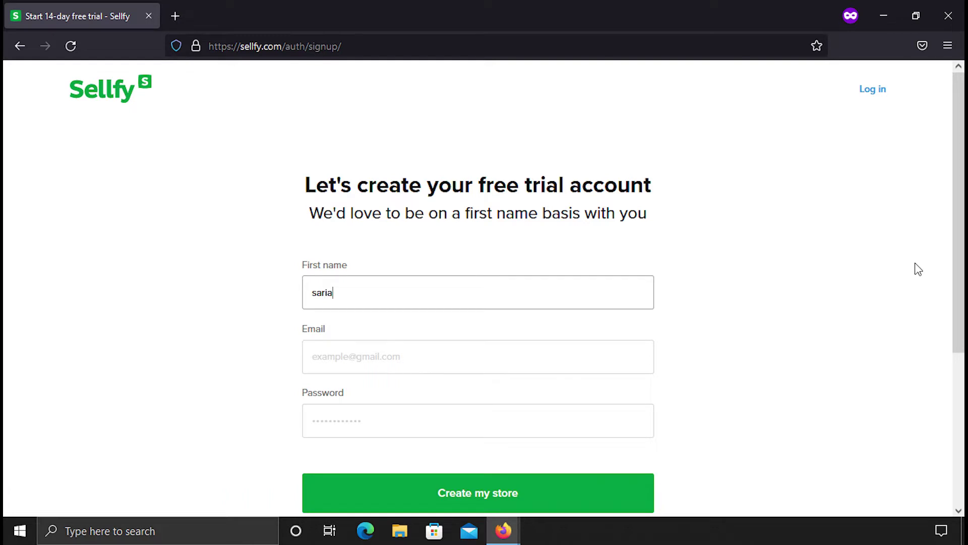
key("Tab")
type("sa")
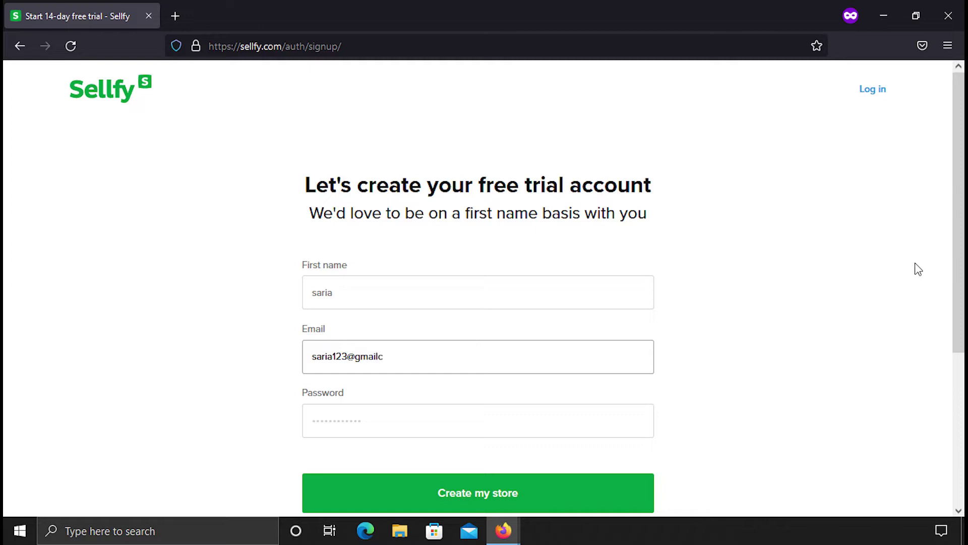
type("om")
key("Tab")
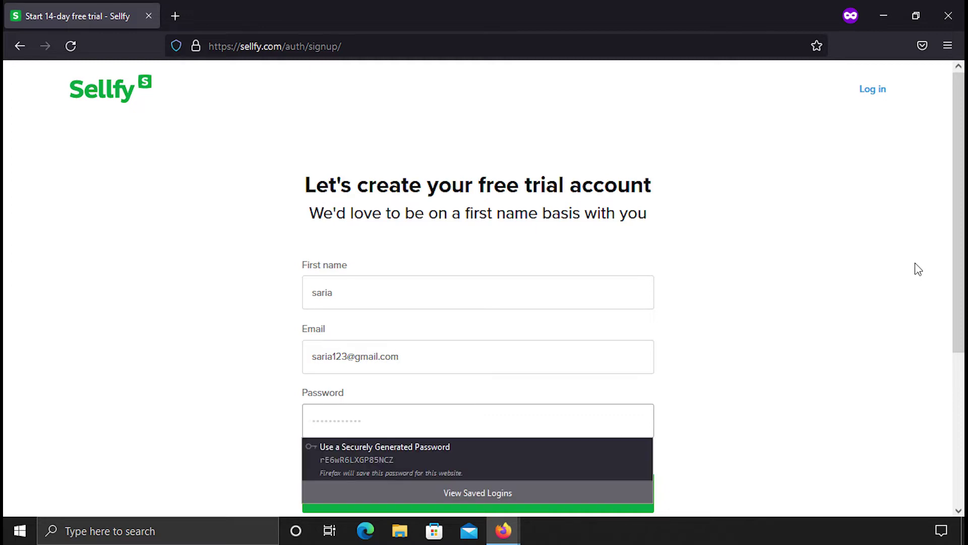
type("sa")
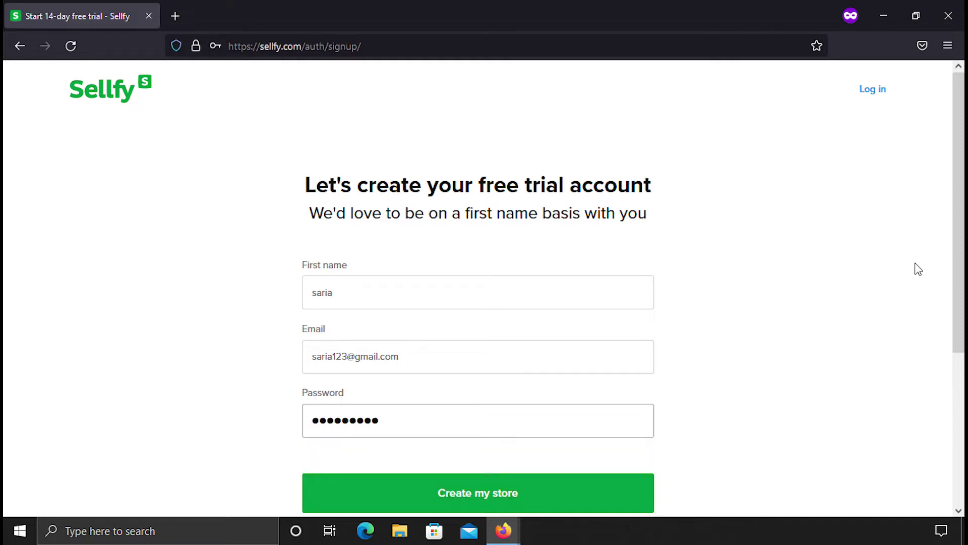
scroll(893, 303, "down", 2)
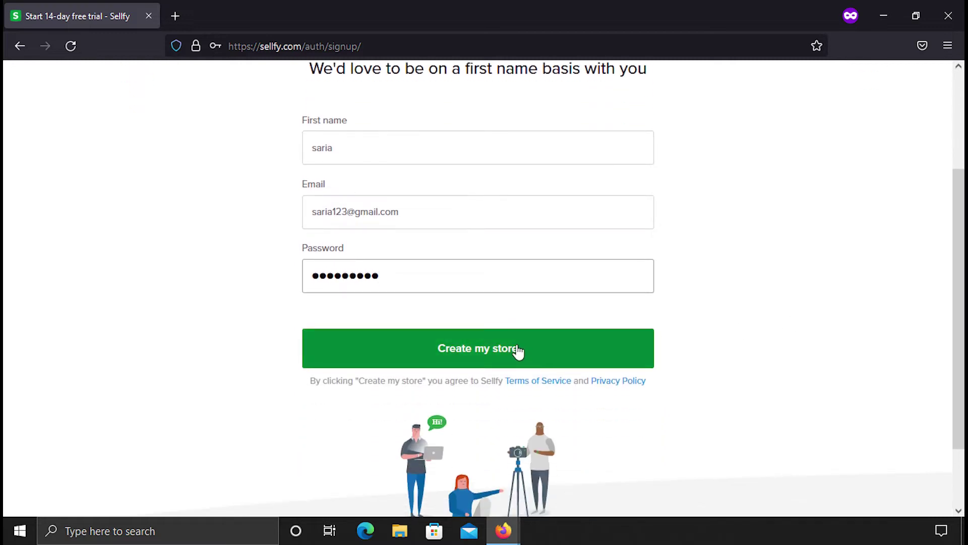
Create the store as an Education store named 'Edu Course'
left_click(519, 351)
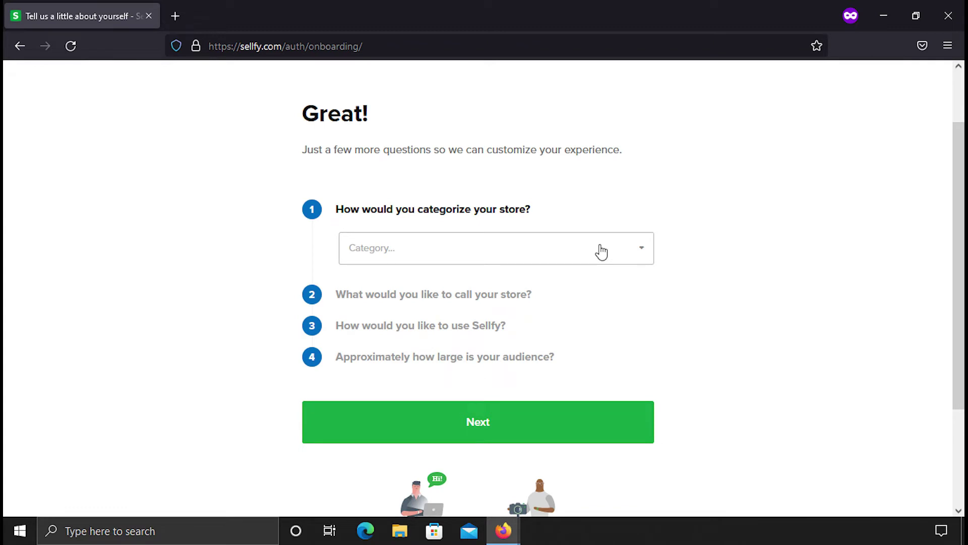
left_click(601, 252)
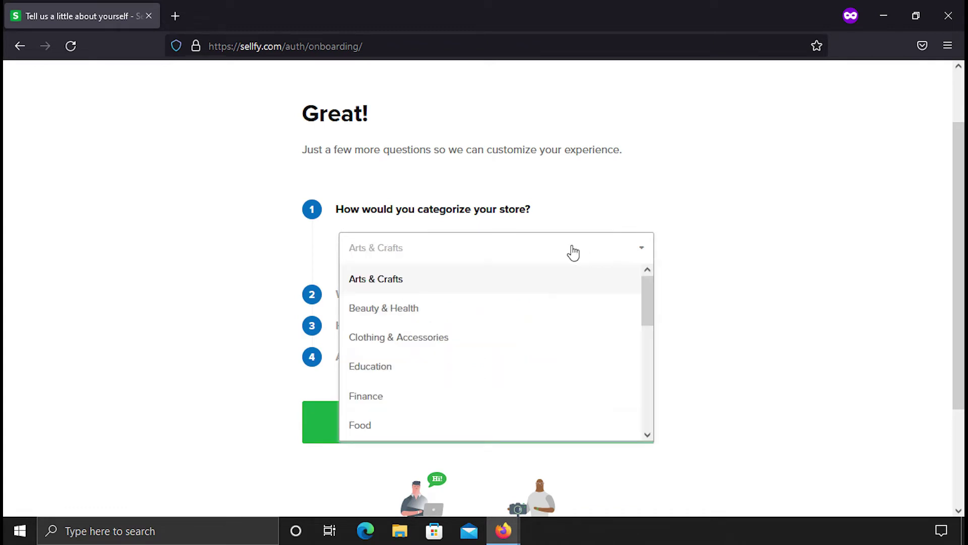
scroll(466, 321, "down", 2)
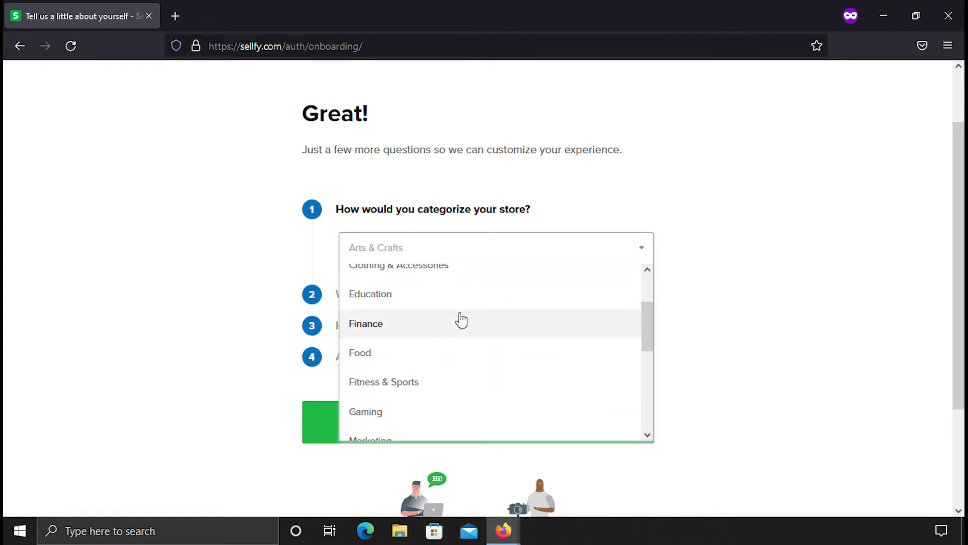
scroll(458, 349, "down", 2)
scroll(457, 363, "down", 2)
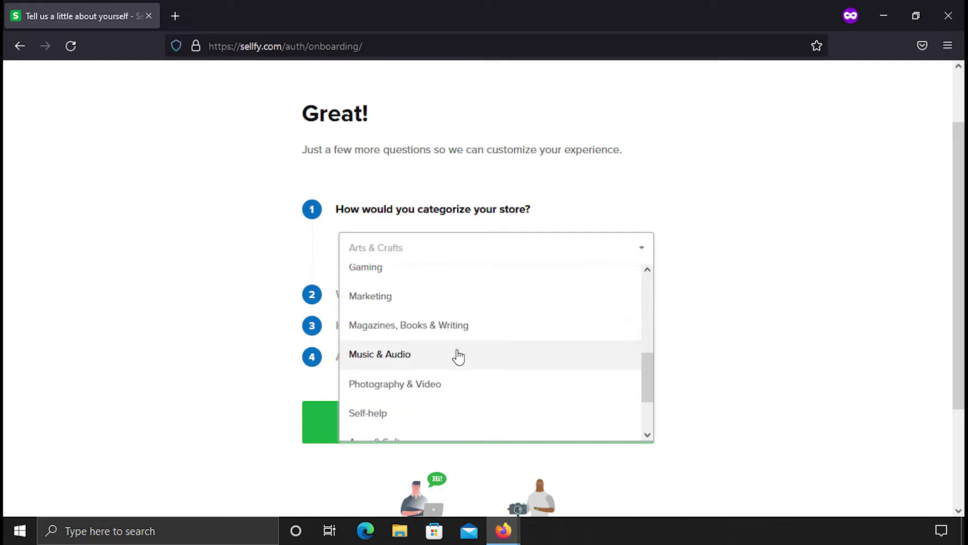
scroll(459, 345, "up", 4)
left_click(424, 294)
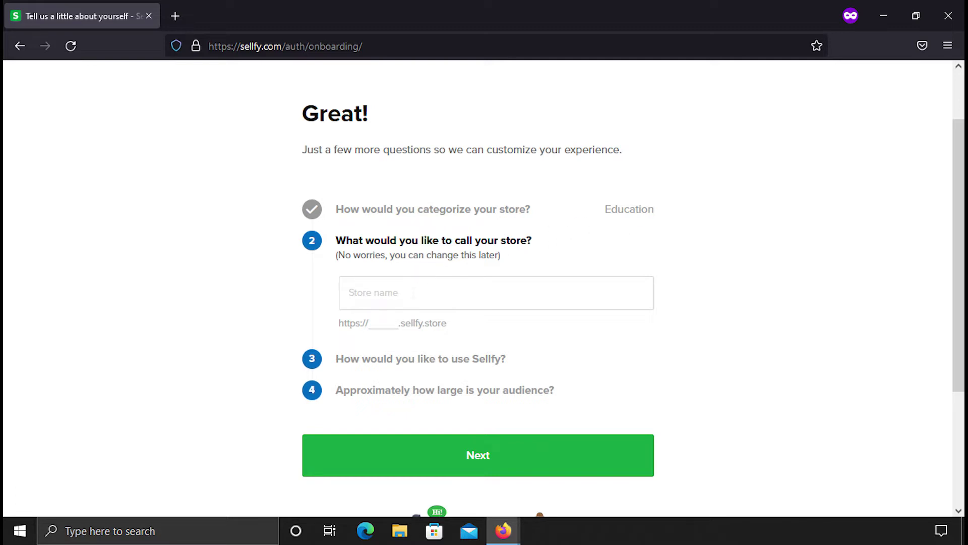
left_click(413, 293)
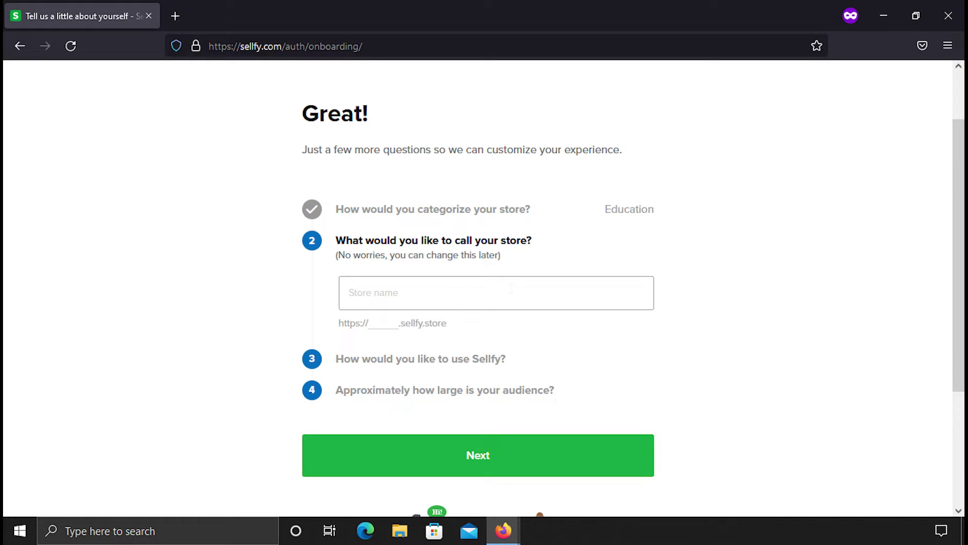
type("Edu Course")
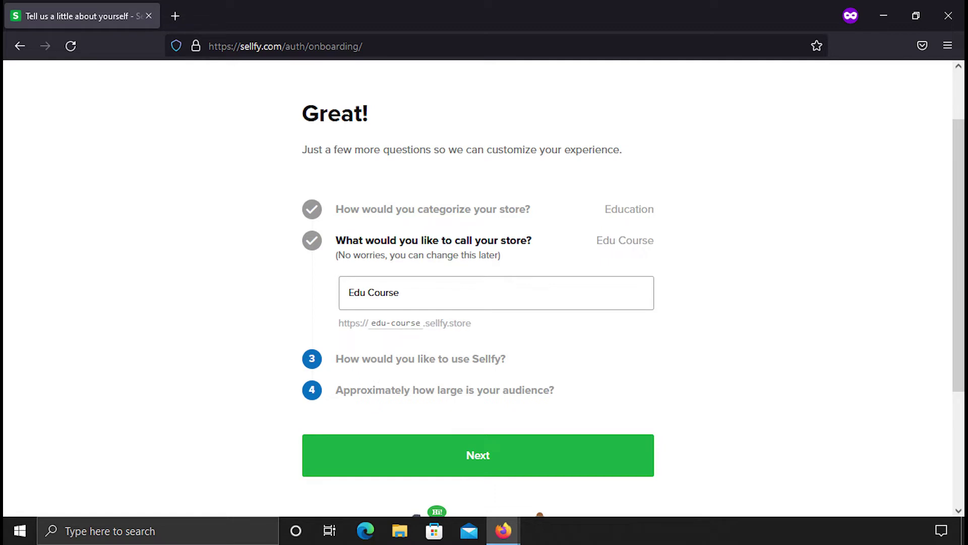
key("Return")
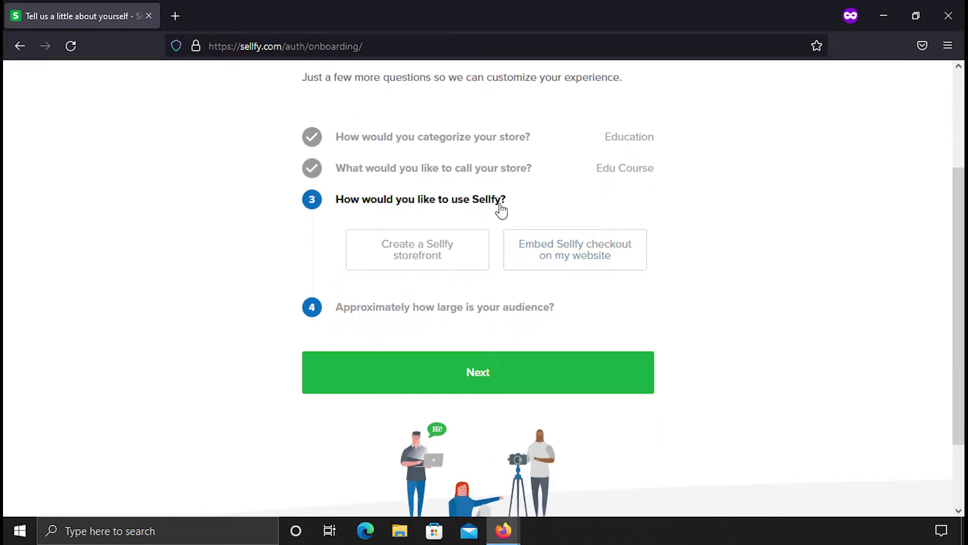
Answer that Sellfy will be used as a storefront with an audience under 1000
left_click(449, 257)
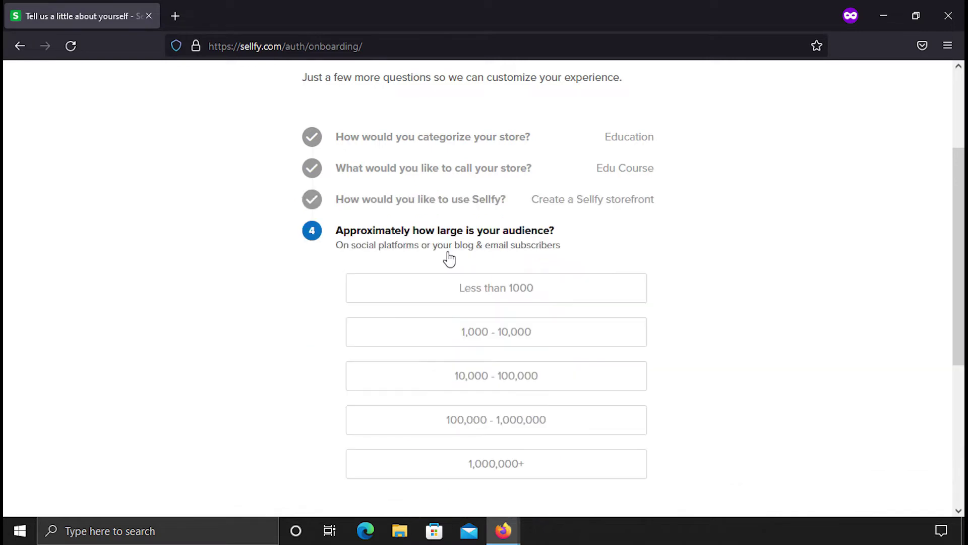
left_click(602, 209)
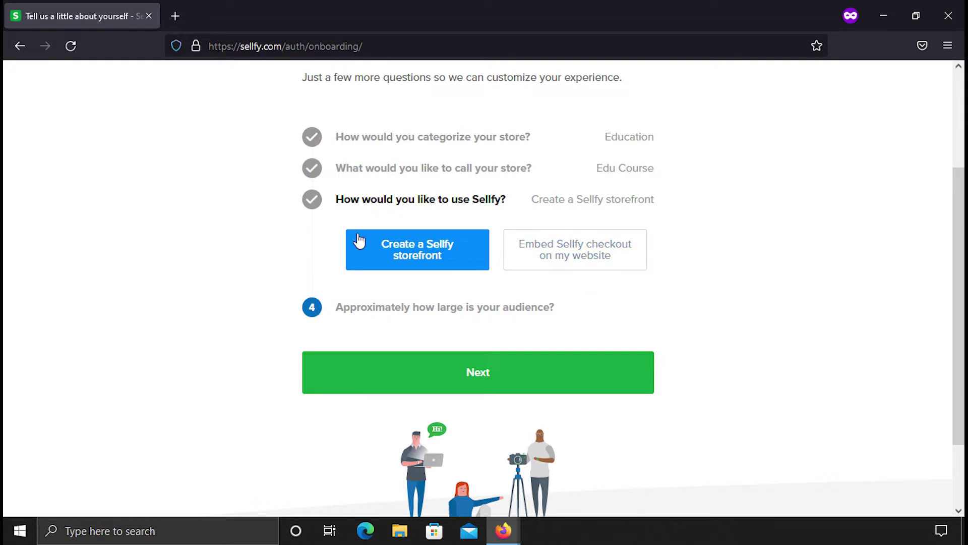
left_click(426, 260)
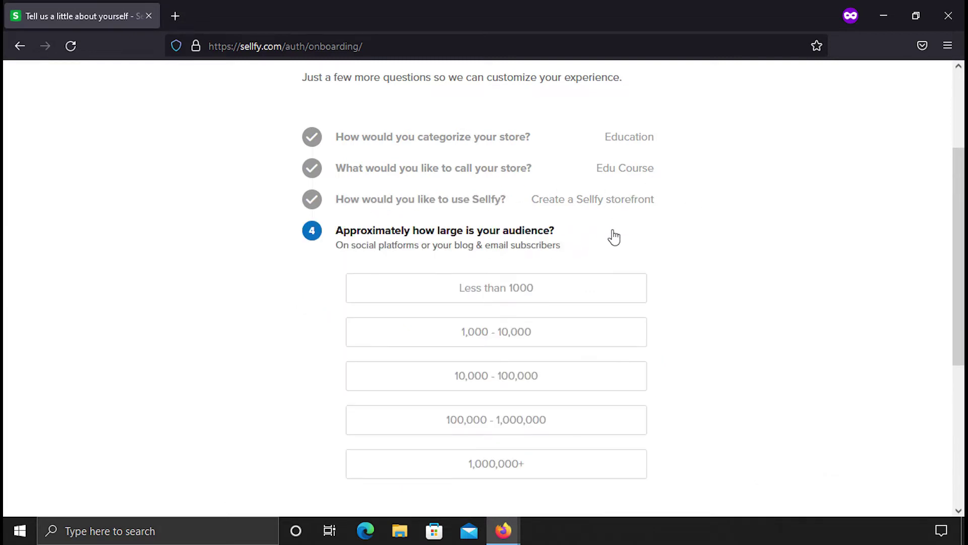
scroll(616, 238, "down", 2)
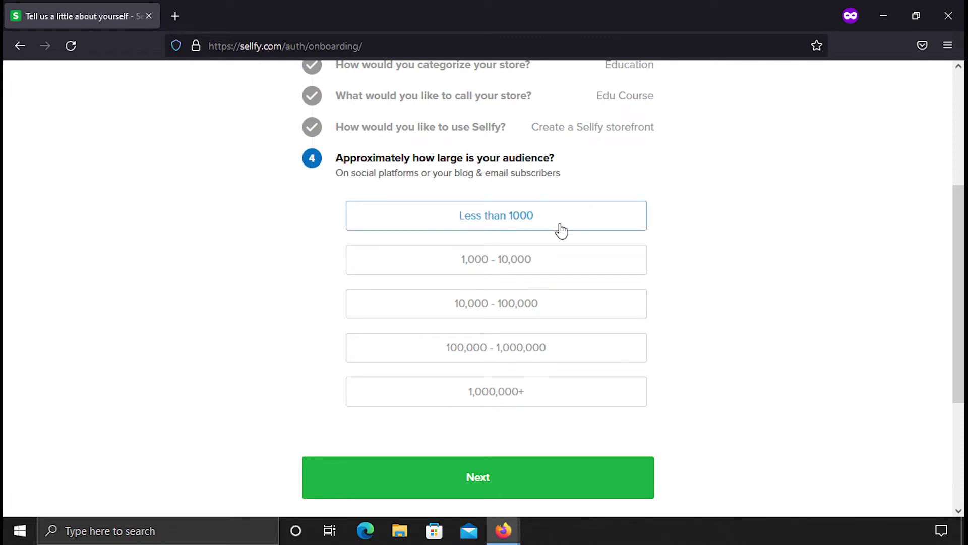
left_click(522, 217)
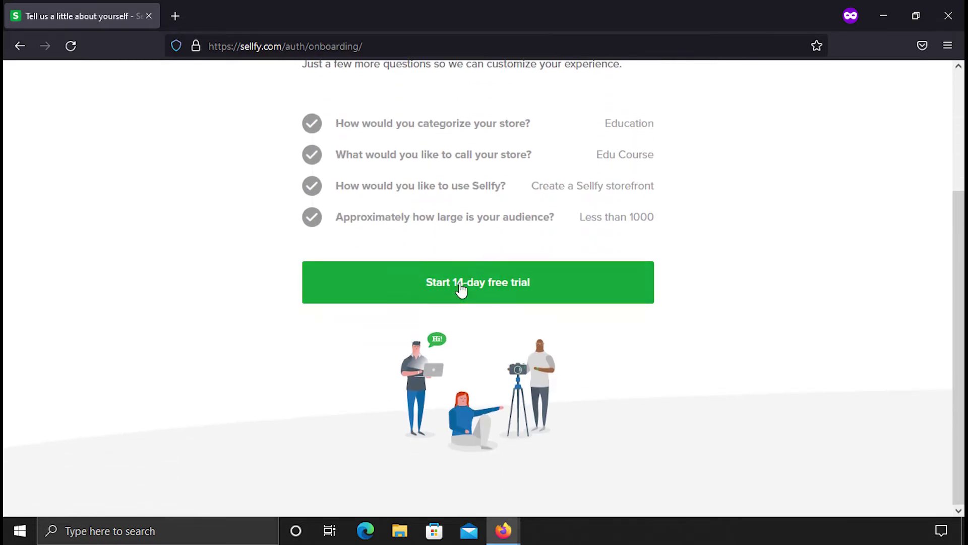
Start the 14-day free trial, dismiss the welcome popup and reload the dashboard
left_click(521, 284)
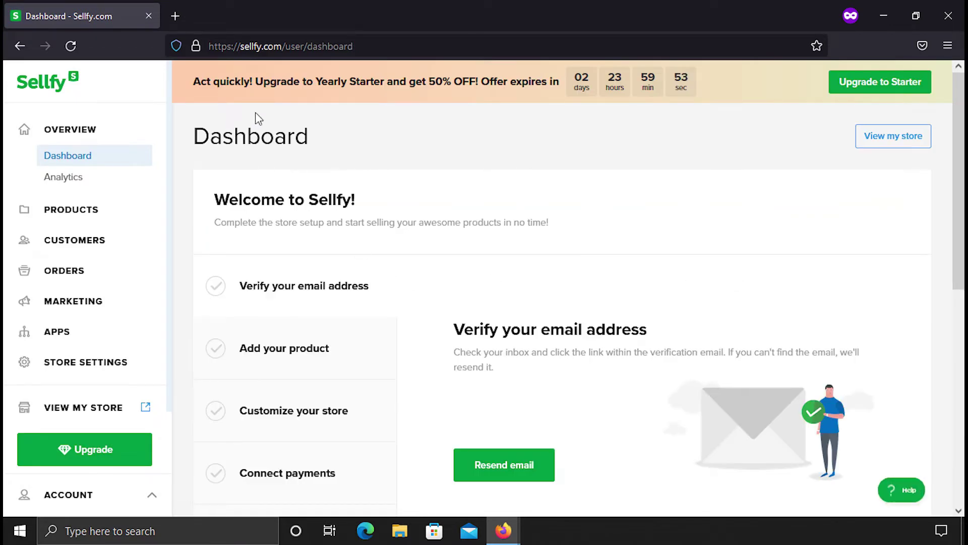
scroll(458, 163, "down", 2)
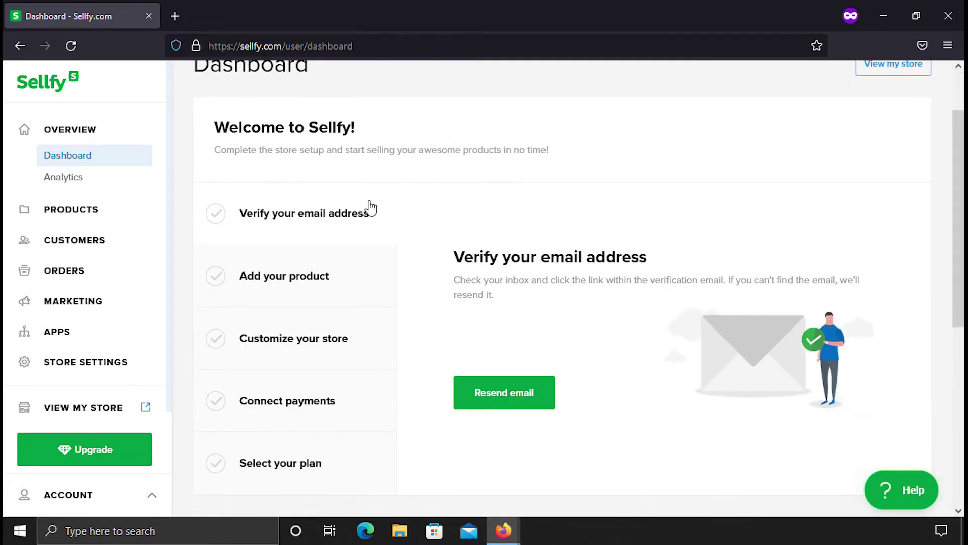
scroll(368, 208, "down", 2)
scroll(367, 210, "down", 2)
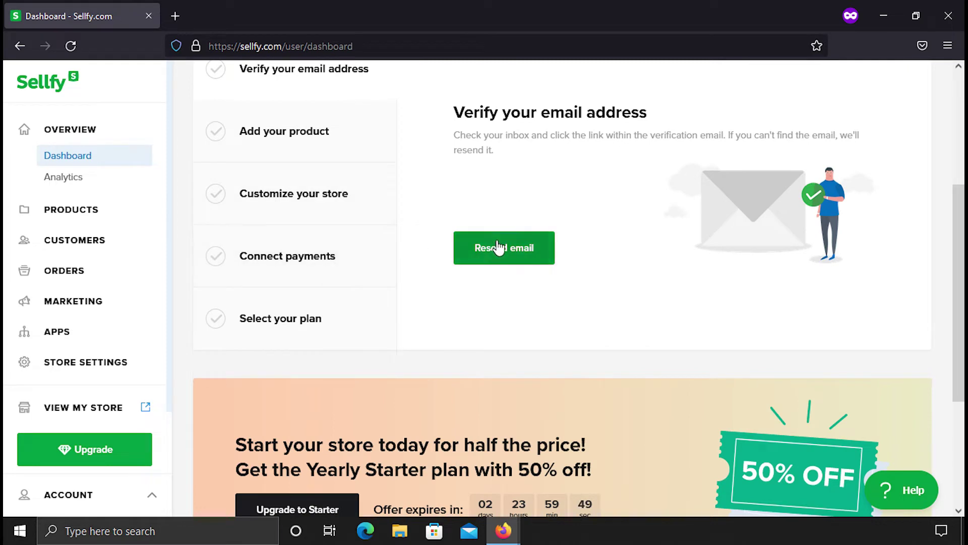
scroll(499, 242, "up", 2)
left_click_drag(442, 194, 659, 188)
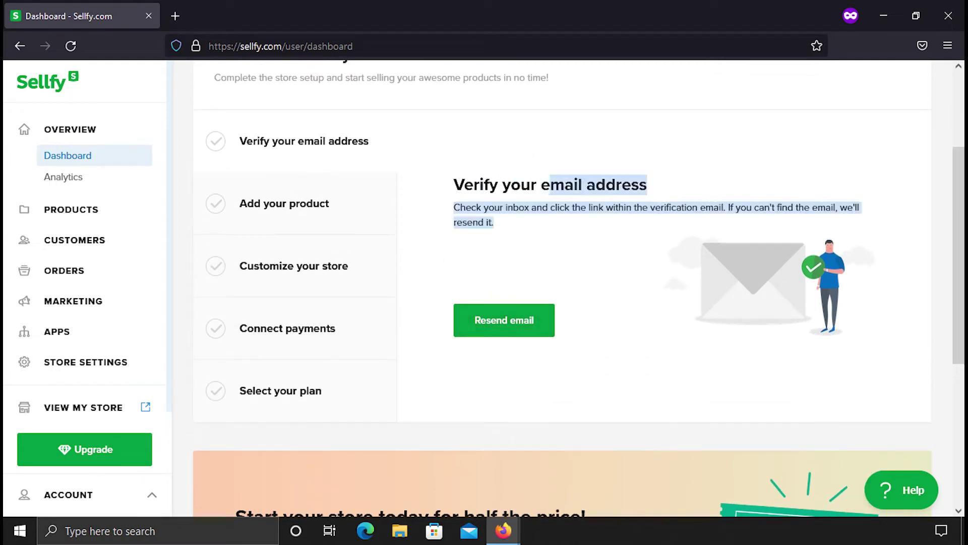
left_click(454, 170)
scroll(455, 171, "up", 2)
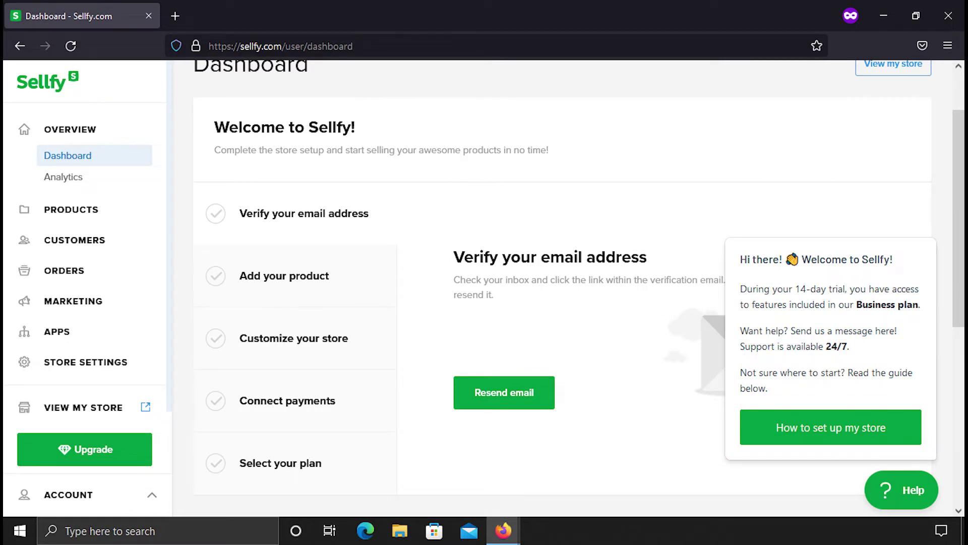
key("F5")
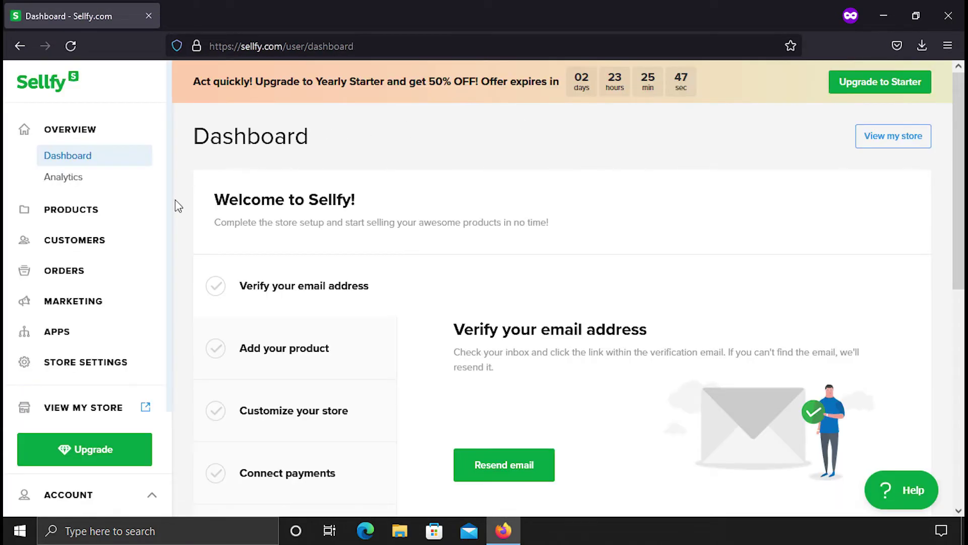
scroll(190, 190, "down", 2)
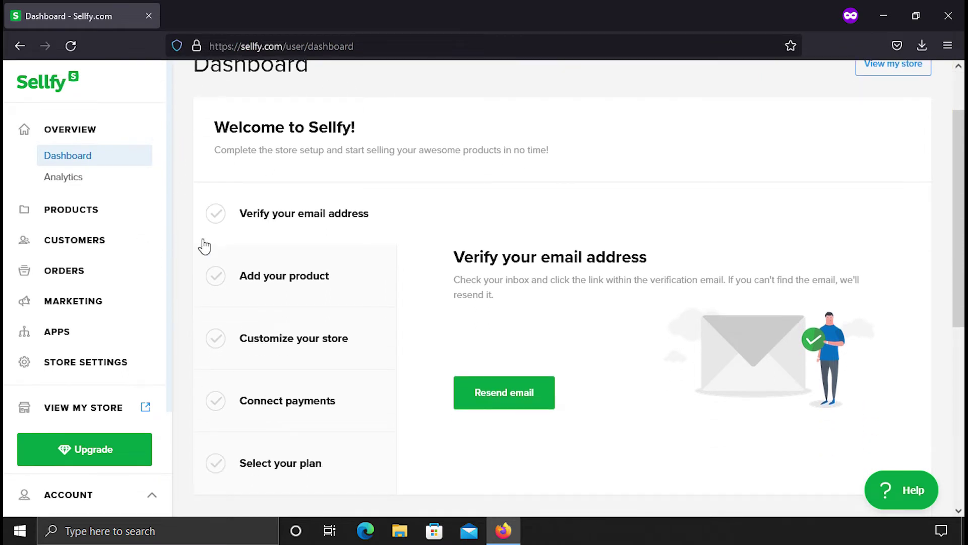
scroll(201, 245, "up", 2)
scroll(201, 244, "down", 4)
scroll(203, 249, "up", 2)
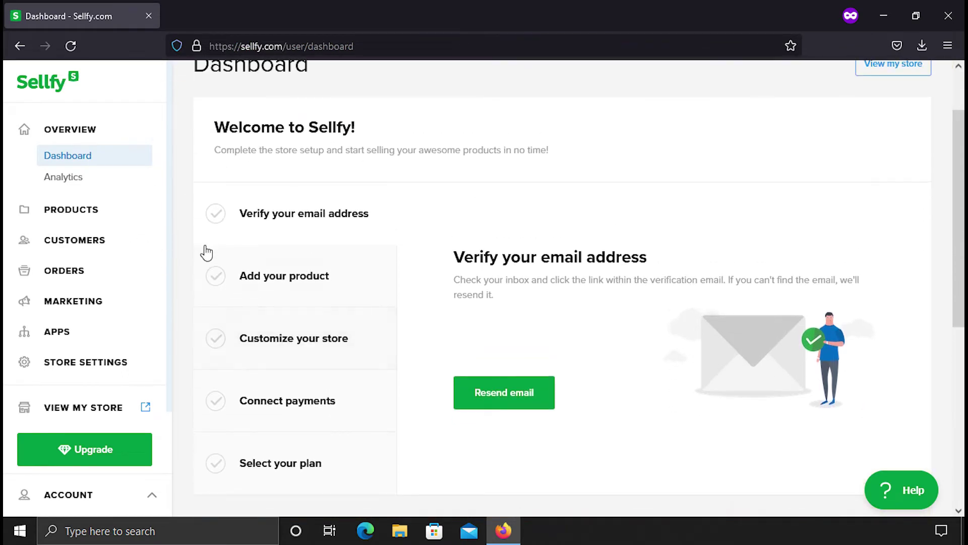
Go from the add-your-product checklist step to the Products section
left_click(303, 288)
scroll(439, 271, "down", 2)
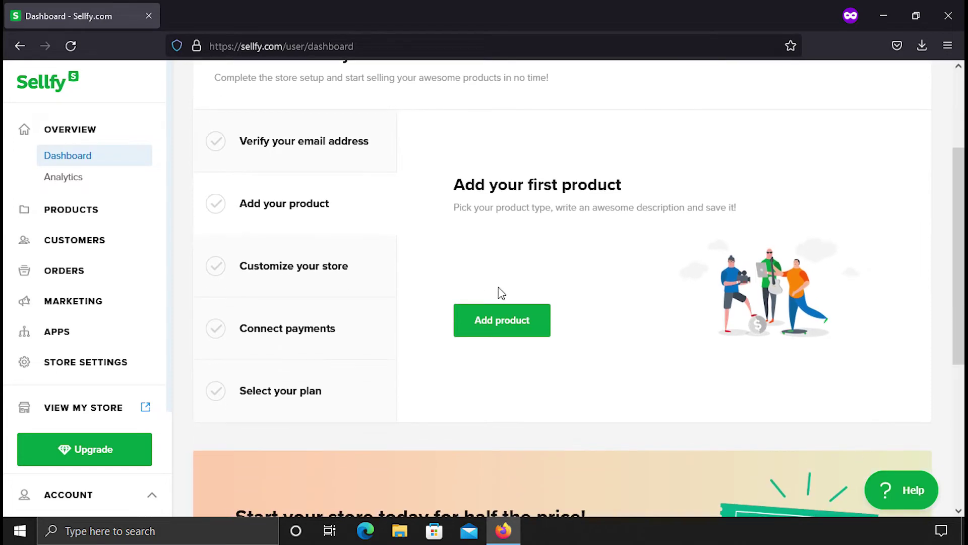
left_click(77, 216)
scroll(265, 225, "up", 3)
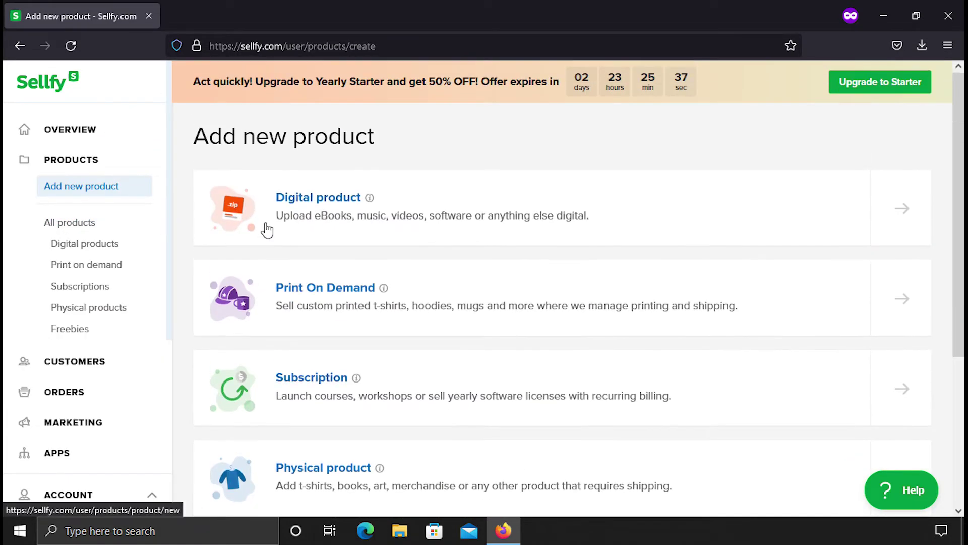
scroll(446, 250, "down", 5)
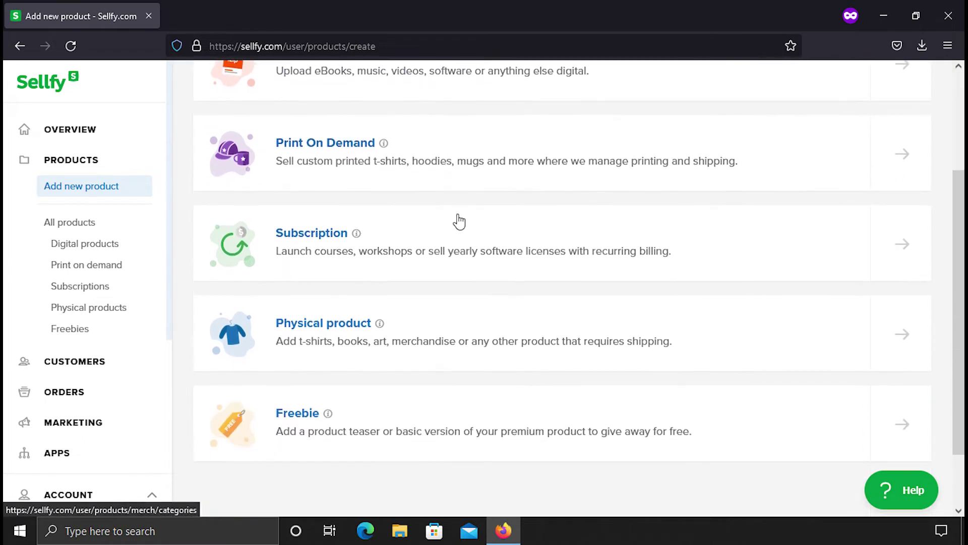
scroll(493, 250, "up", 2)
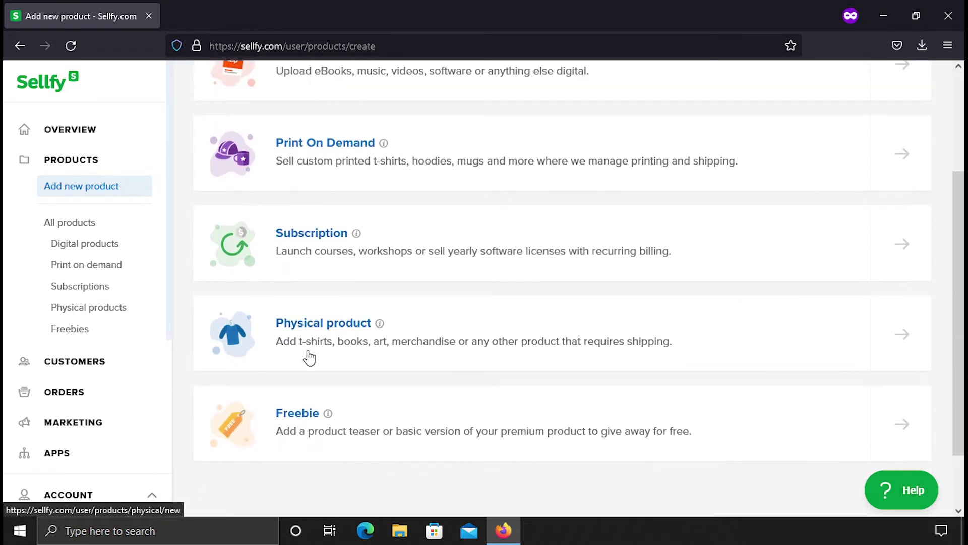
scroll(409, 249, "up", 2)
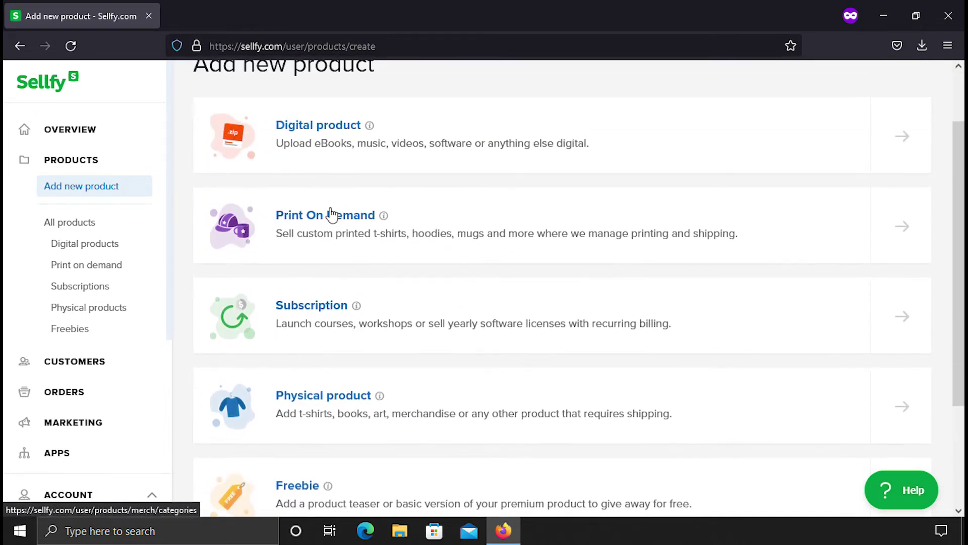
scroll(363, 217, "up", 1)
scroll(415, 217, "up", 1)
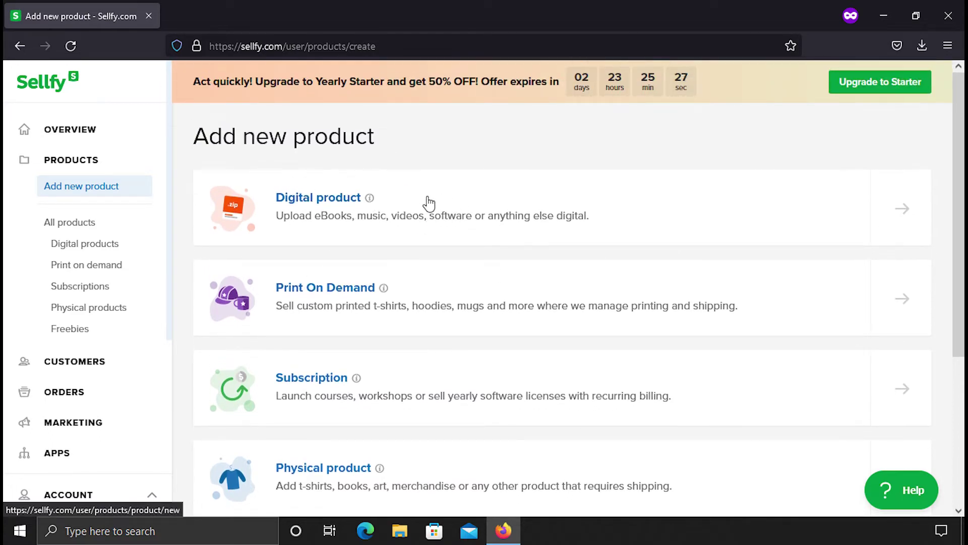
Create a digital product and upload Video_Course.mp4 from the Videos folder as its file
left_click(328, 208)
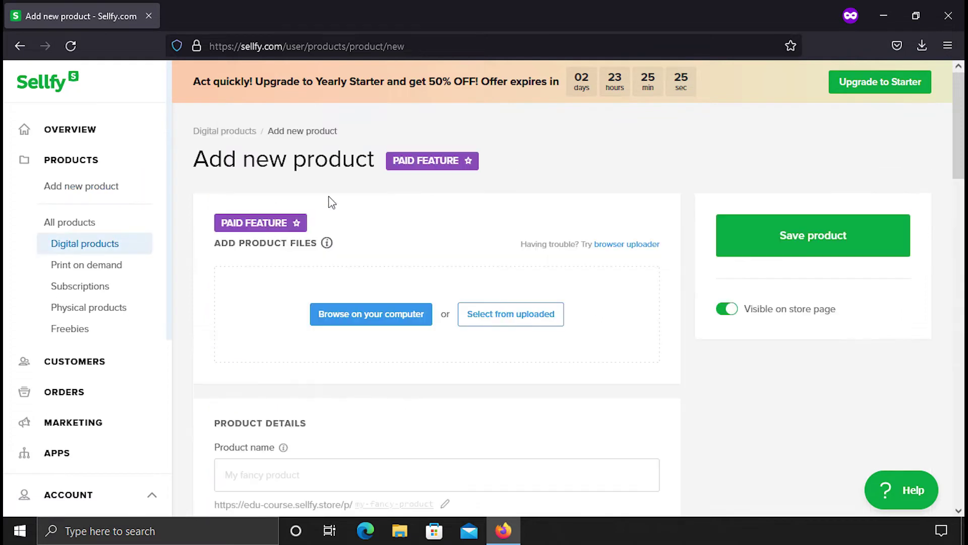
scroll(435, 229, "down", 1)
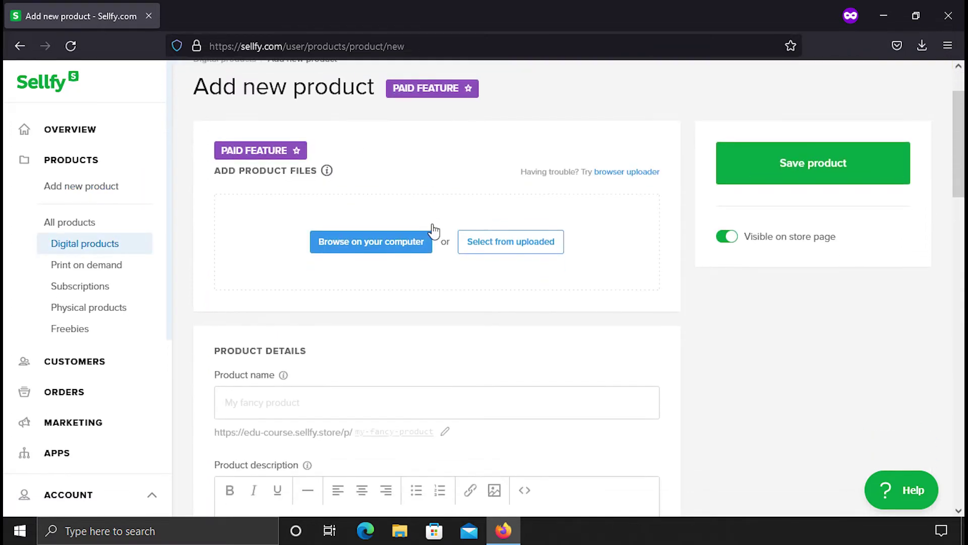
scroll(475, 219, "down", 1)
scroll(596, 220, "down", 1)
scroll(613, 223, "down", 1)
scroll(664, 244, "down", 2)
scroll(670, 253, "up", 5)
scroll(674, 255, "up", 1)
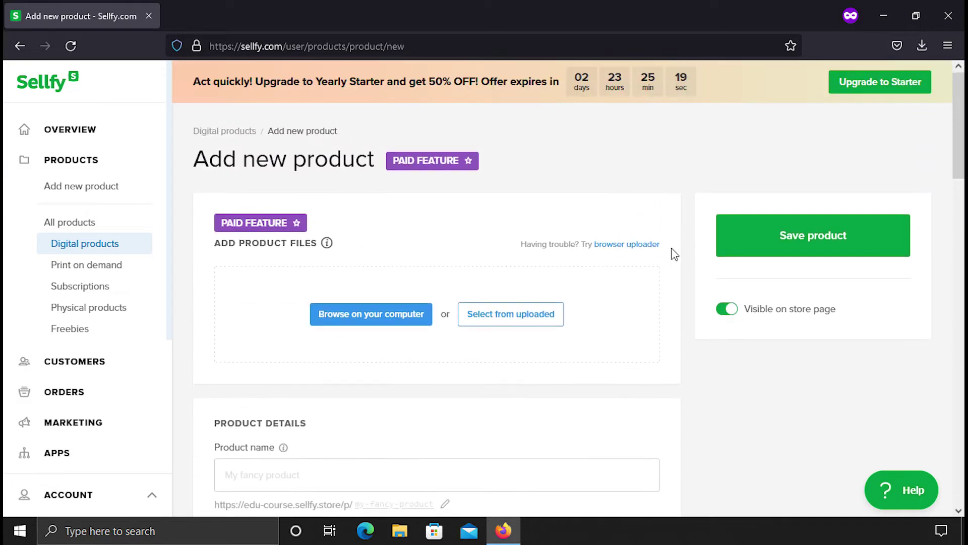
left_click(368, 319)
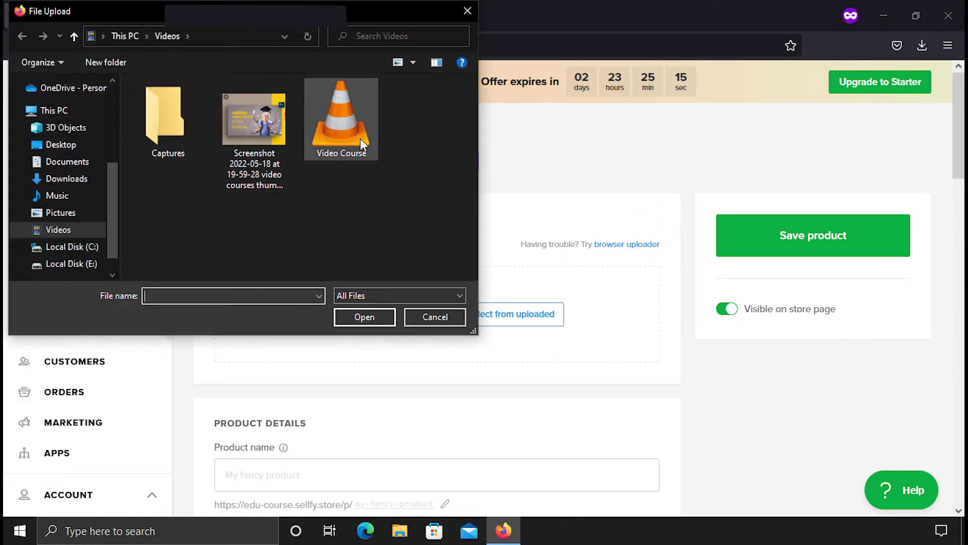
left_click(336, 149)
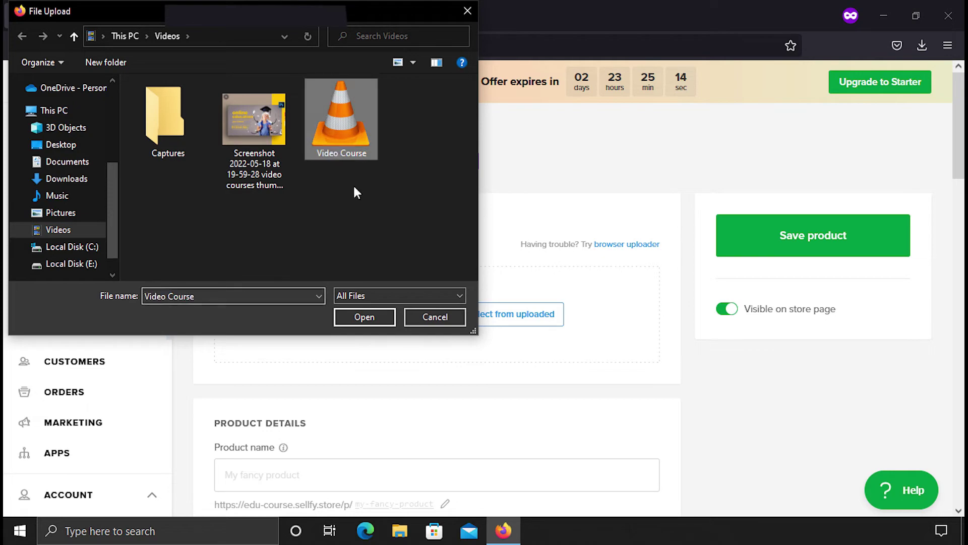
left_click(381, 318)
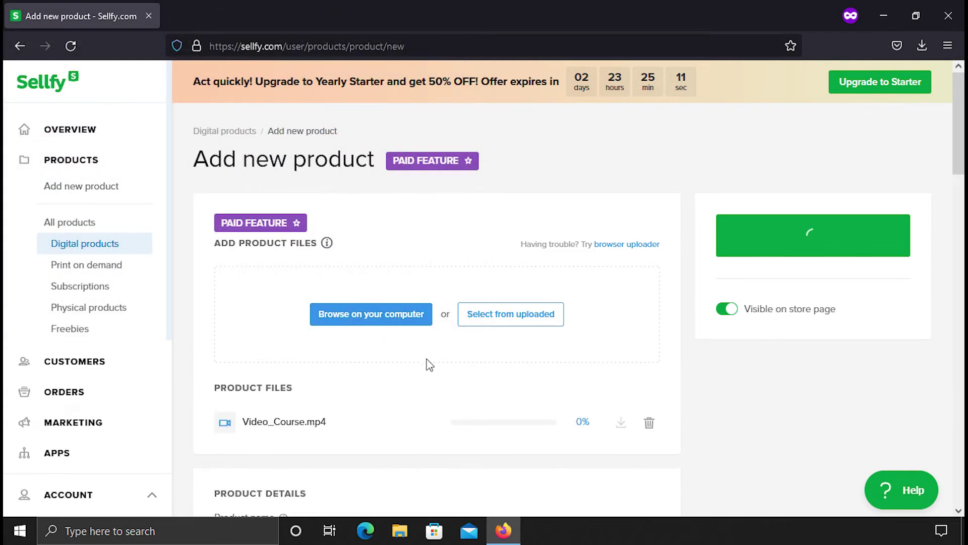
scroll(501, 337, "down", 1)
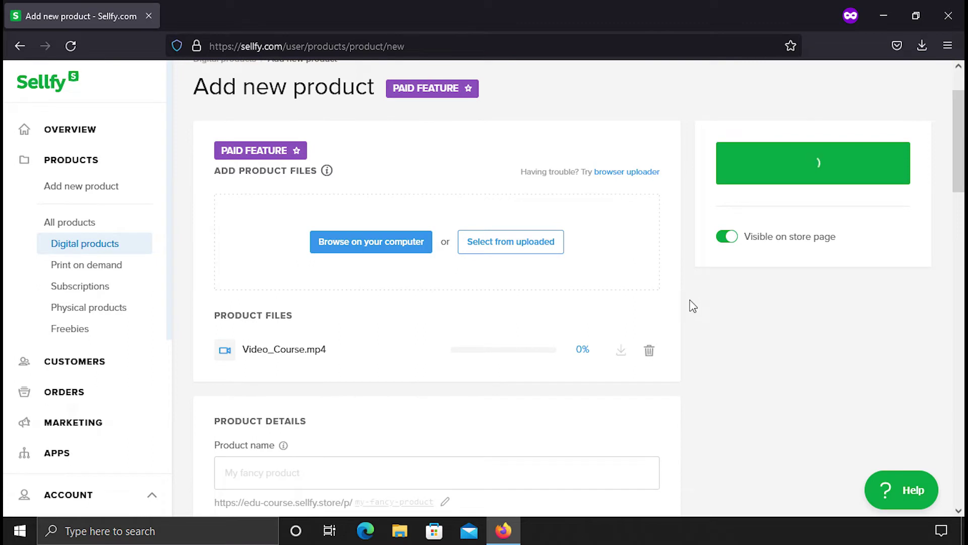
scroll(691, 305, "down", 1)
scroll(691, 301, "down", 1)
scroll(691, 301, "down", 2)
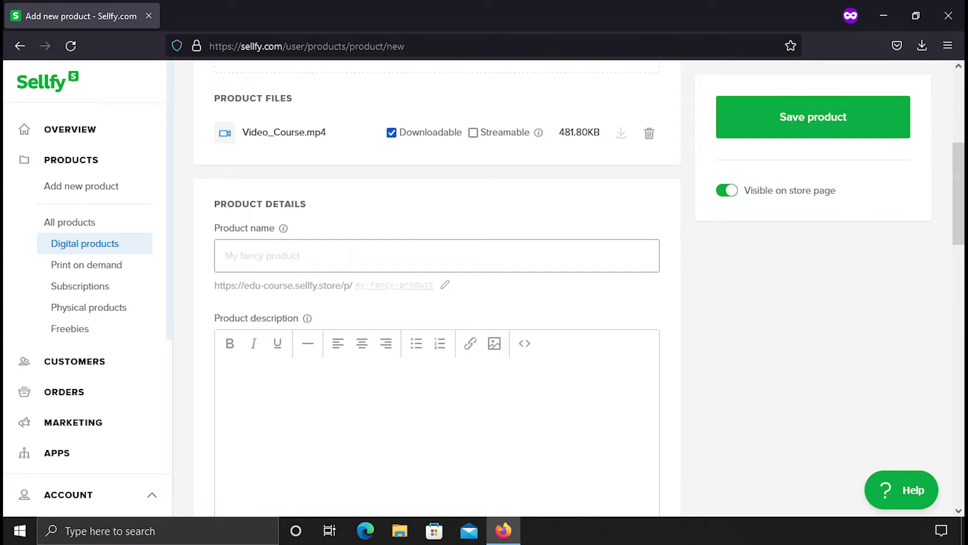
type("Grow your business in 7 Days")
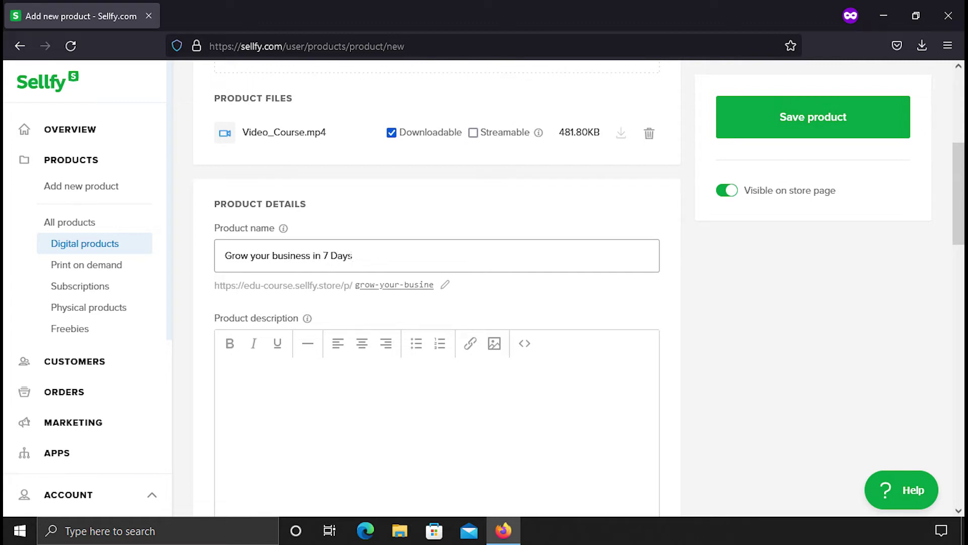
scroll(567, 310, "down", 3)
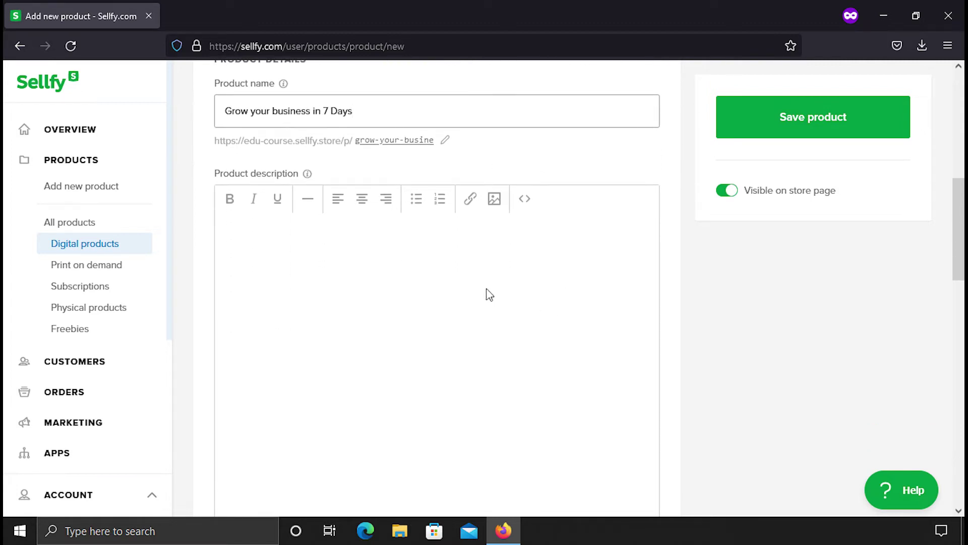
Paste the DAY 1–DAY 7 course outline into the product description
left_click(357, 265)
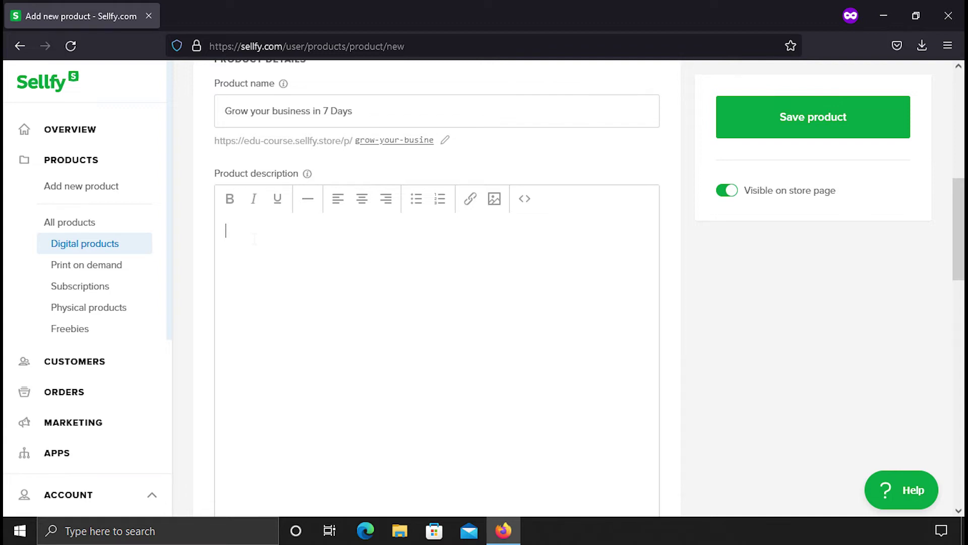
type("DAY 1 – Research Your Business Idea. DAY 2 – Clarify Your Business Plan. DAY 3 – Brand Identity. DAY 4 – Create Your Website. DAY 5 – Accounting and Payments. DAY 6 – BASIC MARKETING. DAY 7 – CREATE A MARKETING PLAN.")
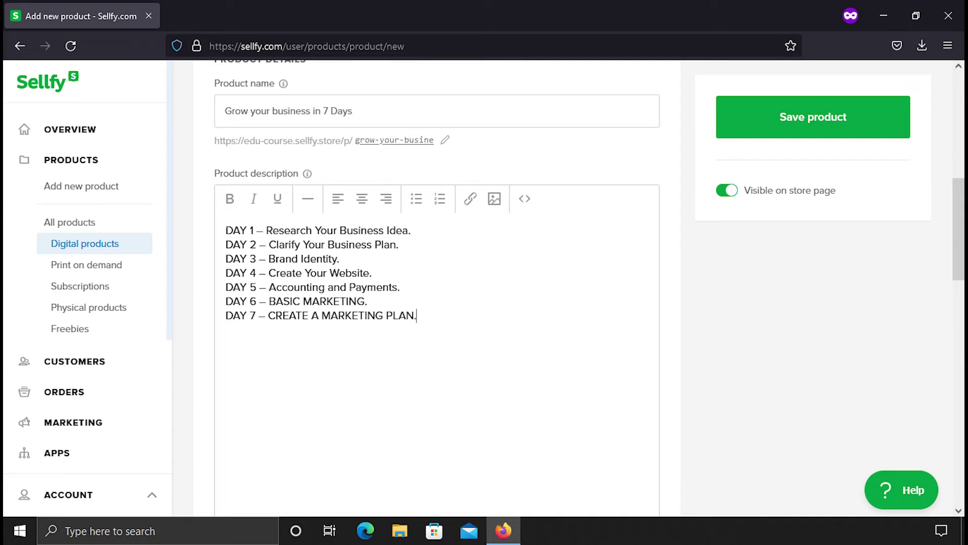
key("ctrl+Home")
key("shift+Right")
key("shift+Right")
key("shift+Right")
key("shift+Right")
left_click(576, 352)
scroll(540, 305, "down", 2)
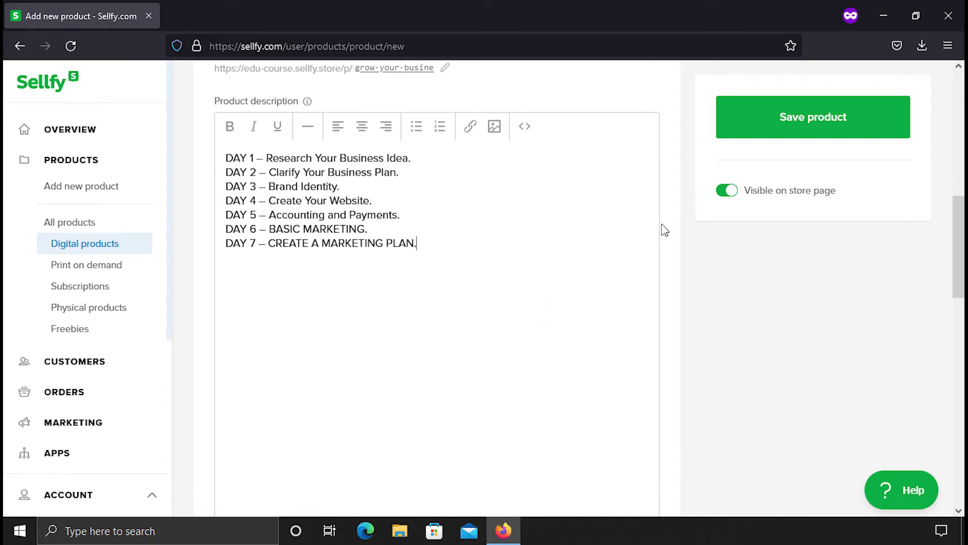
scroll(665, 242, "down", 2)
scroll(686, 257, "down", 4)
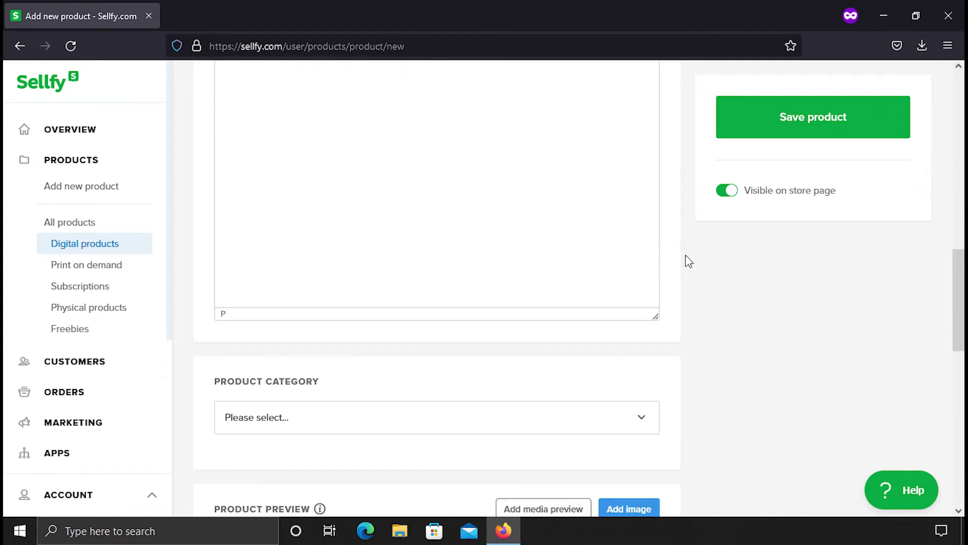
scroll(685, 259, "down", 4)
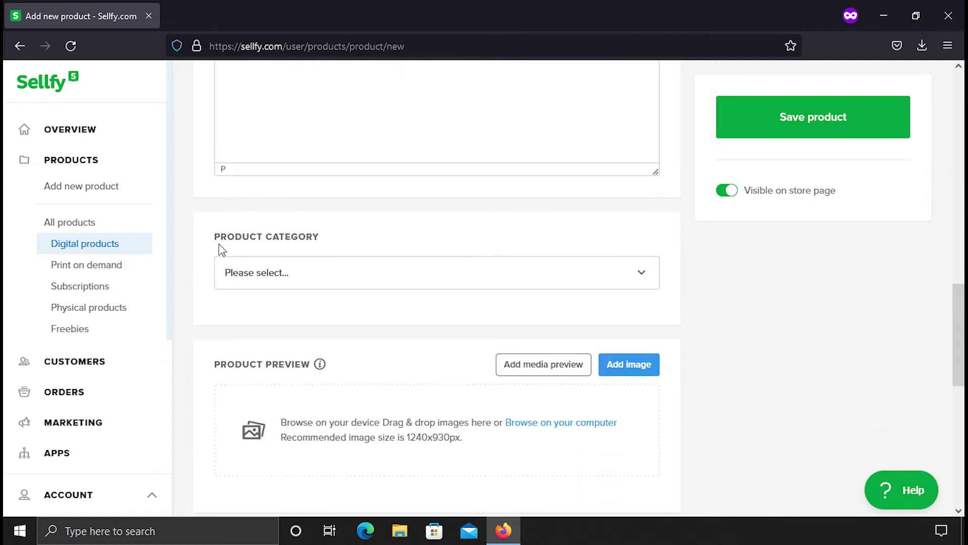
Choose '+ Add new' in the Product Category dropdown to create a category
left_click_drag(216, 236, 376, 256)
left_click(383, 262)
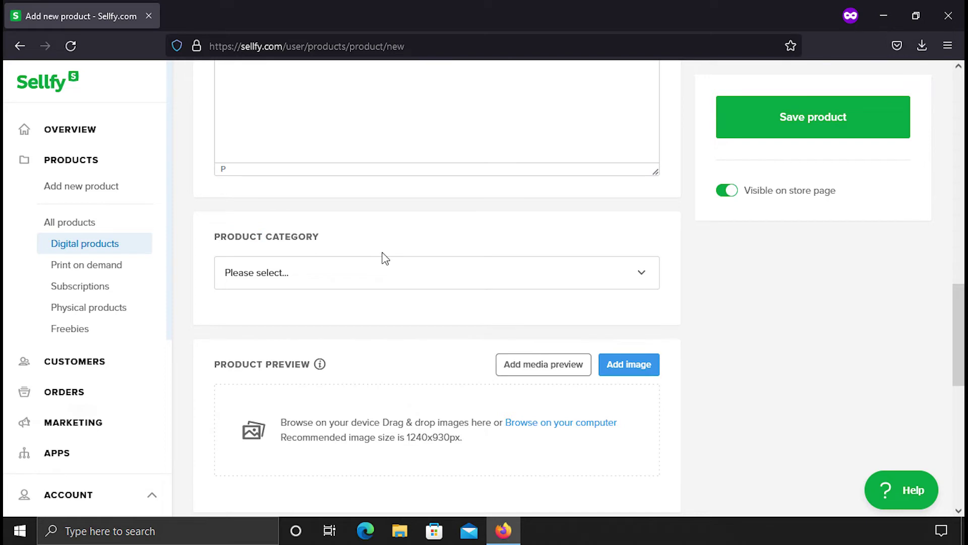
left_click(401, 289)
left_click(293, 333)
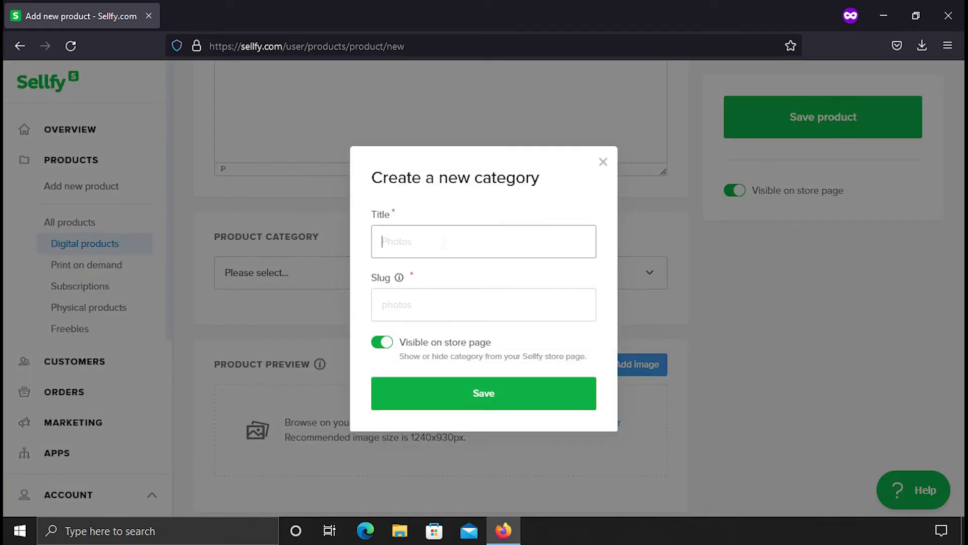
type("business-")
type("class")
Title the category 'business Class' with slug 'business-class', kept visible on the store page
key("ctrl+a")
key("Right")
key("BackSpace")
key("Delete")
type("C")
key("Tab")
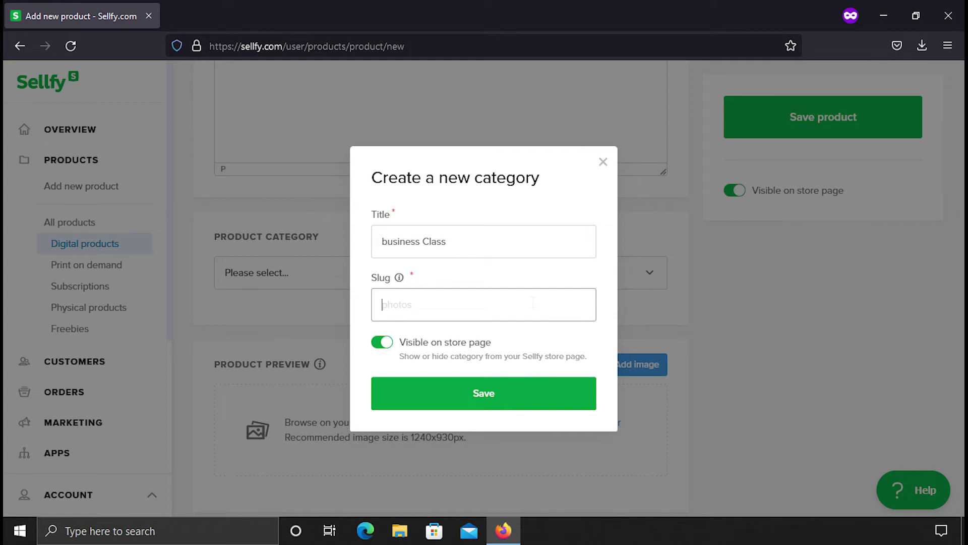
type("business-class")
left_click(380, 344)
left_click(381, 346)
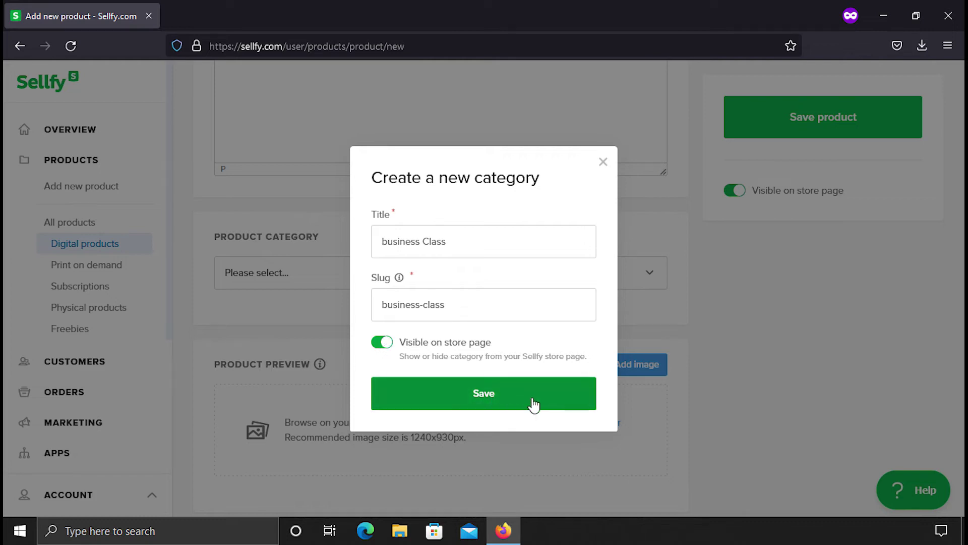
Save 'business Class', then add and save a second category 'Elite' with slug 'elite'
left_click(555, 393)
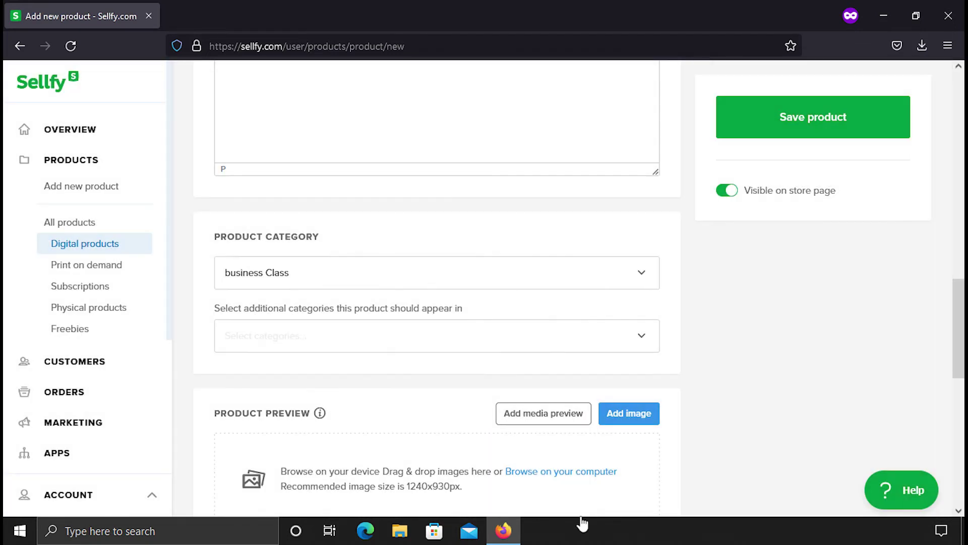
scroll(719, 252, "down", 2)
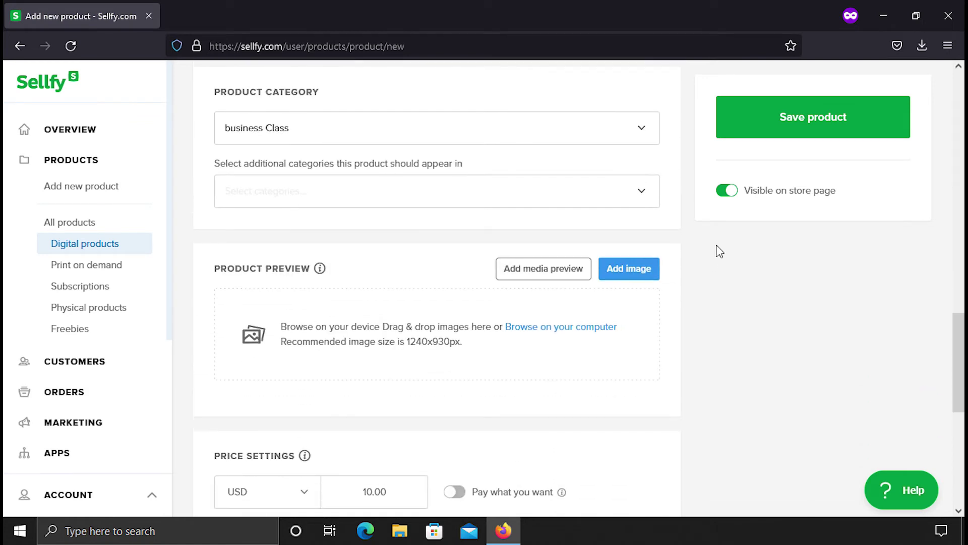
scroll(719, 250, "up", 1)
left_click(592, 262)
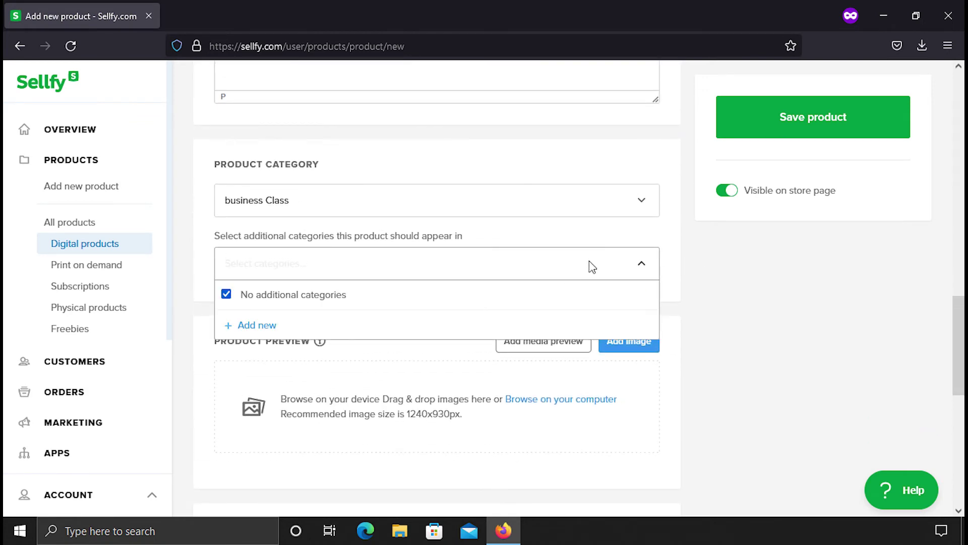
left_click(260, 326)
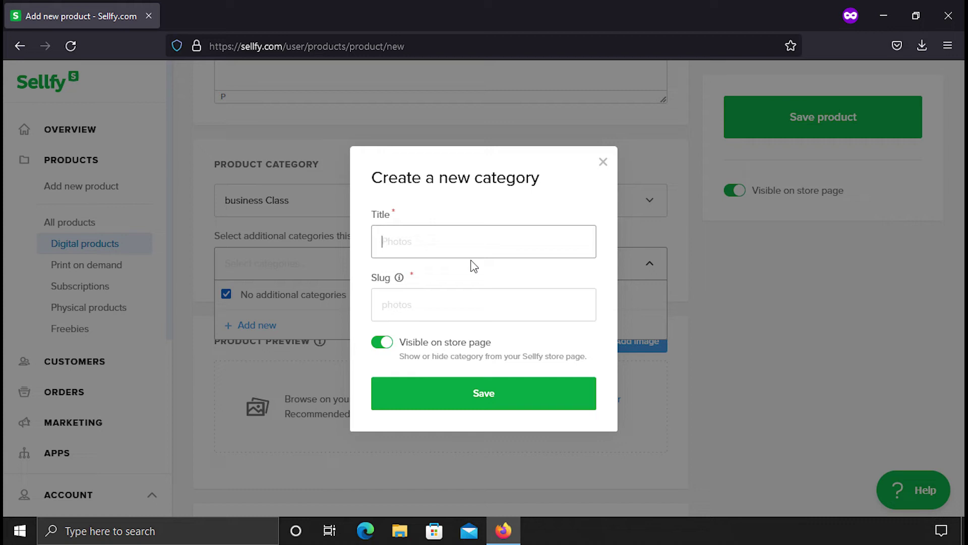
type("Elite")
key("Tab")
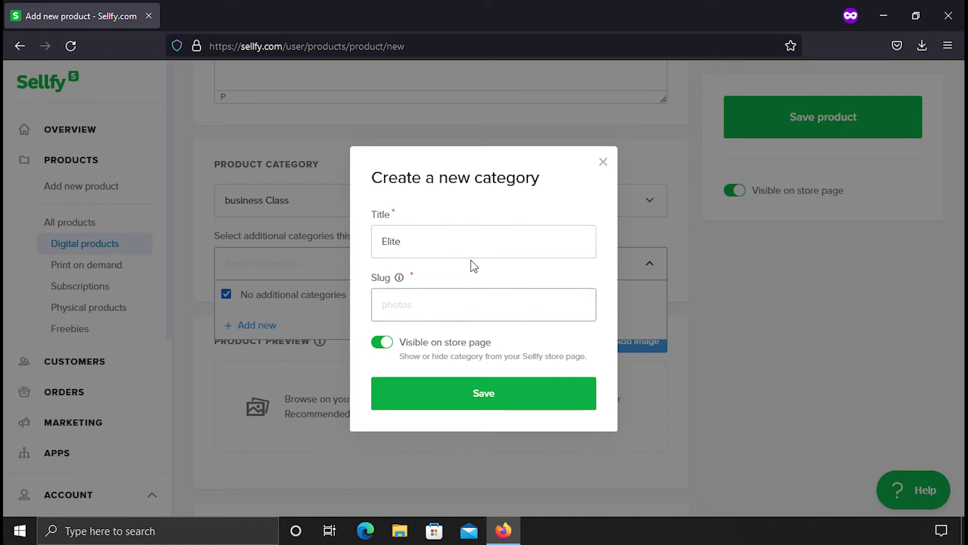
type("elite")
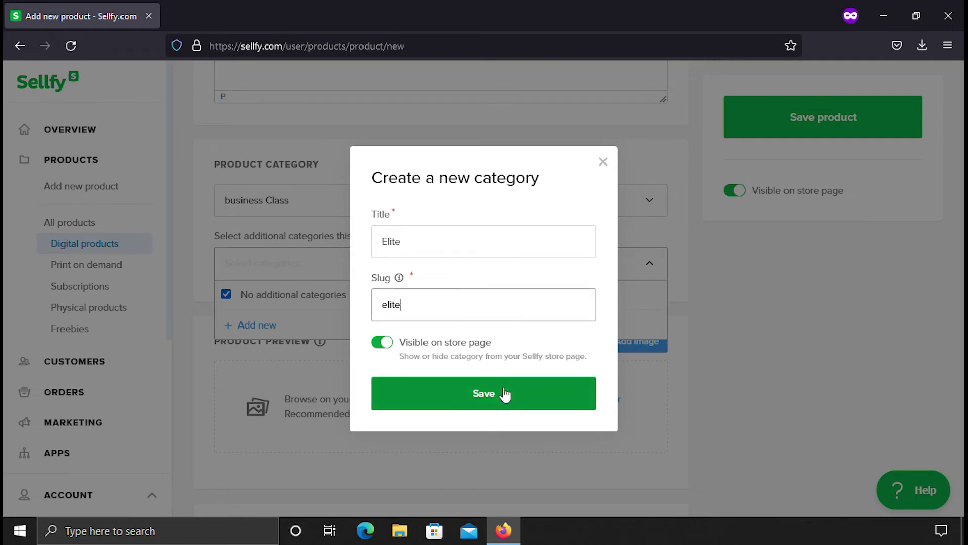
left_click(504, 396)
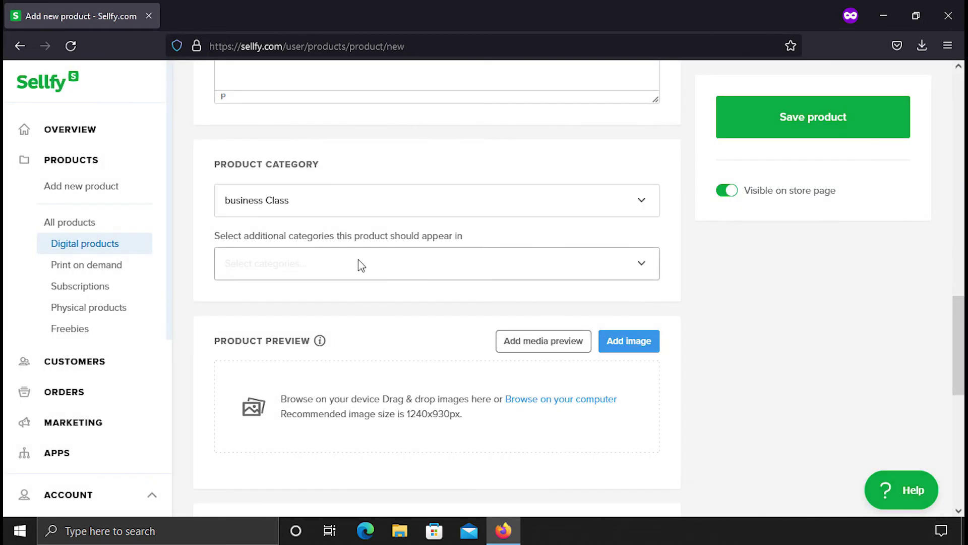
scroll(628, 350, "down", 1)
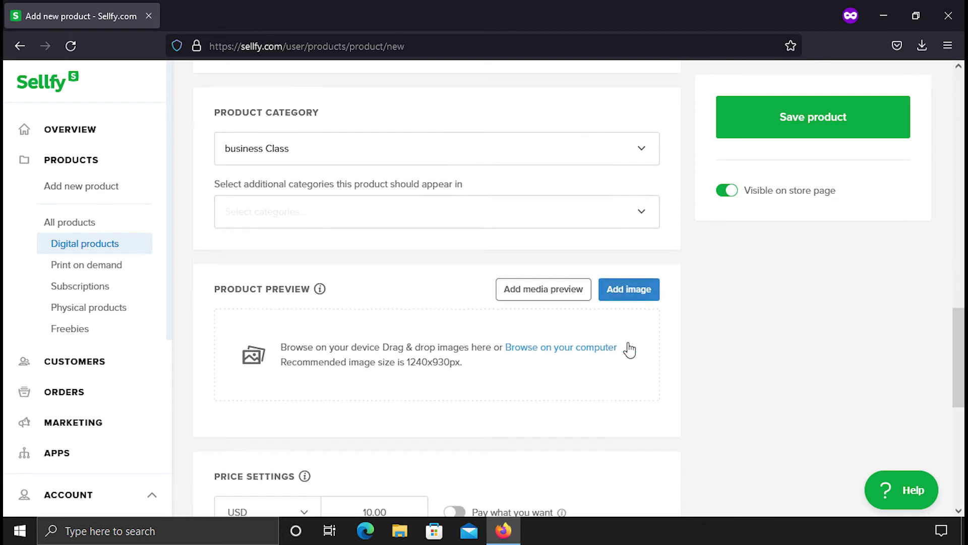
scroll(416, 255, "down", 1)
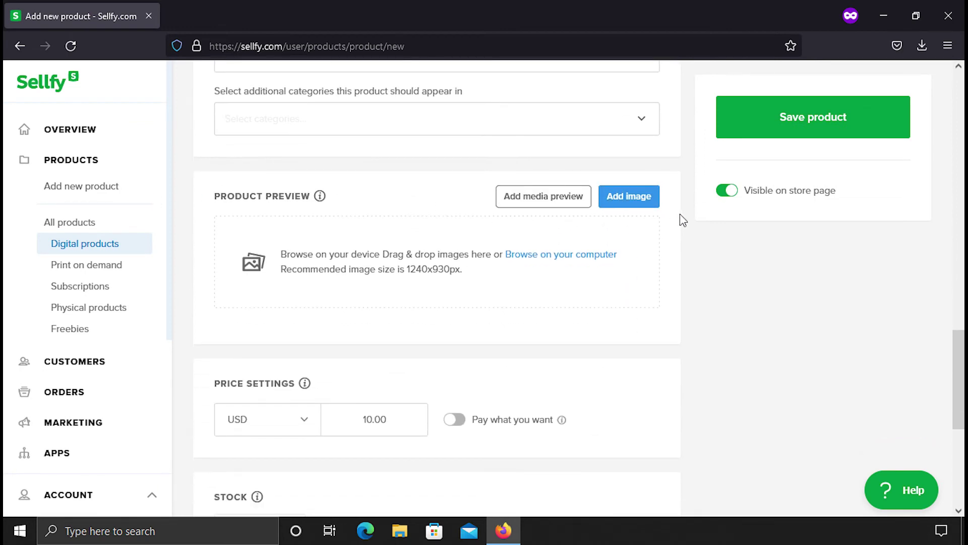
Upload the online education course image as the product preview picture
left_click(632, 198)
double_click(254, 103)
scroll(495, 242, "down", 2)
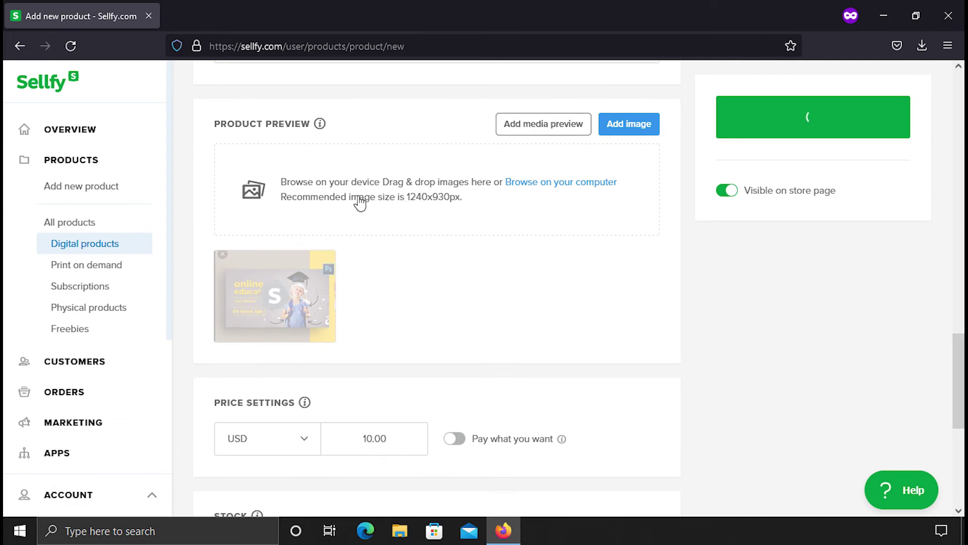
scroll(542, 220, "down", 2)
scroll(543, 220, "down", 2)
scroll(533, 227, "down", 2)
scroll(367, 186, "down", 2)
scroll(376, 181, "up", 2)
left_click_drag(373, 221, 348, 221)
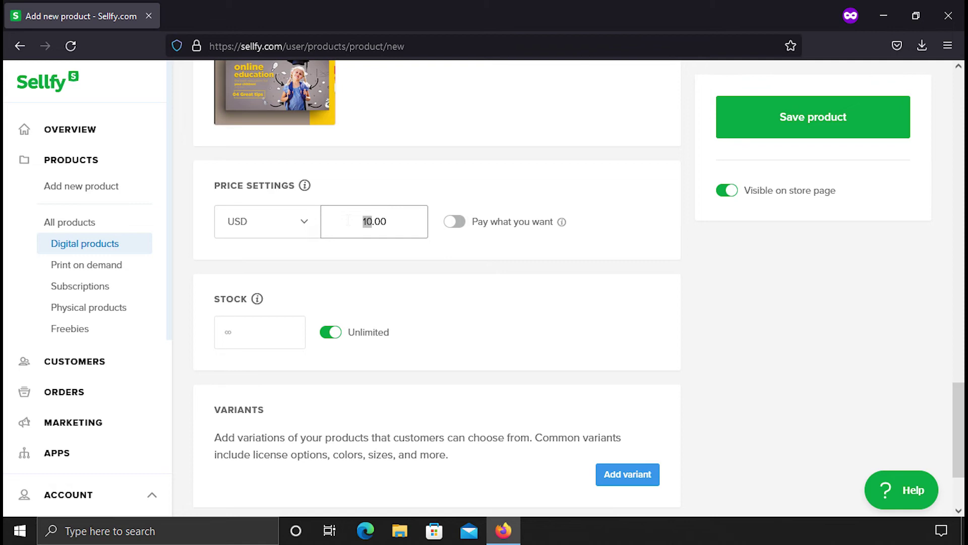
type("12")
Confirm the product price of 12.00 USD
left_click(623, 288)
scroll(623, 288, "down", 2)
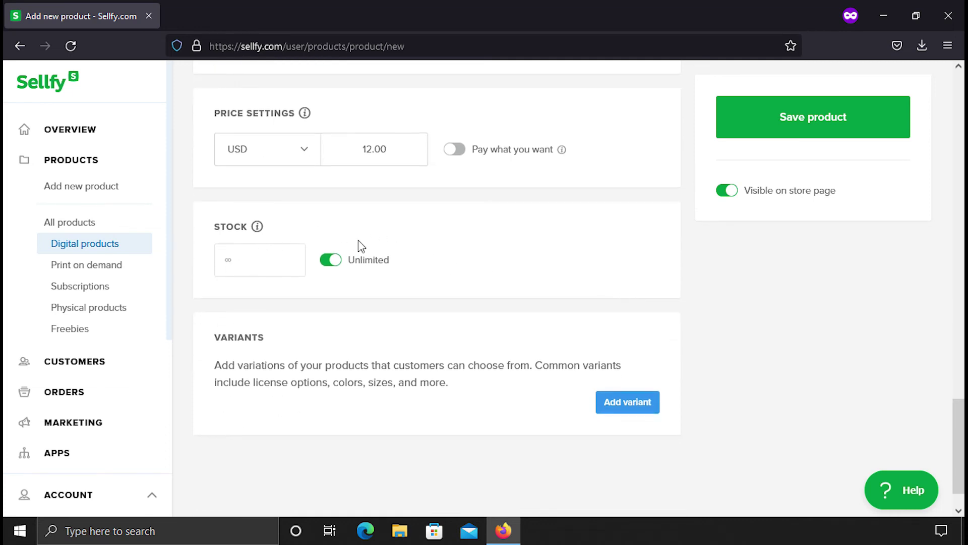
scroll(352, 248, "down", 1)
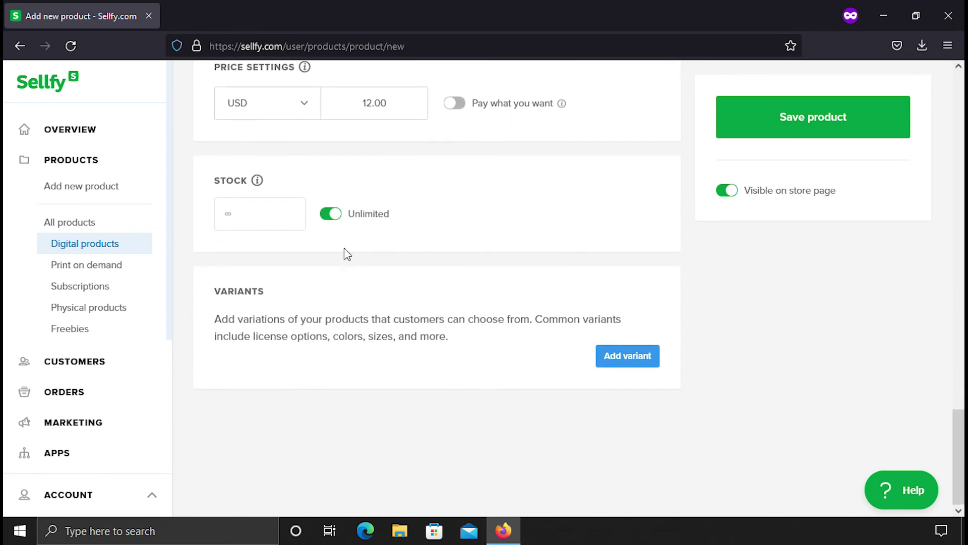
Add and save an 'Extended Course' variant priced at 7.00
left_click(641, 358)
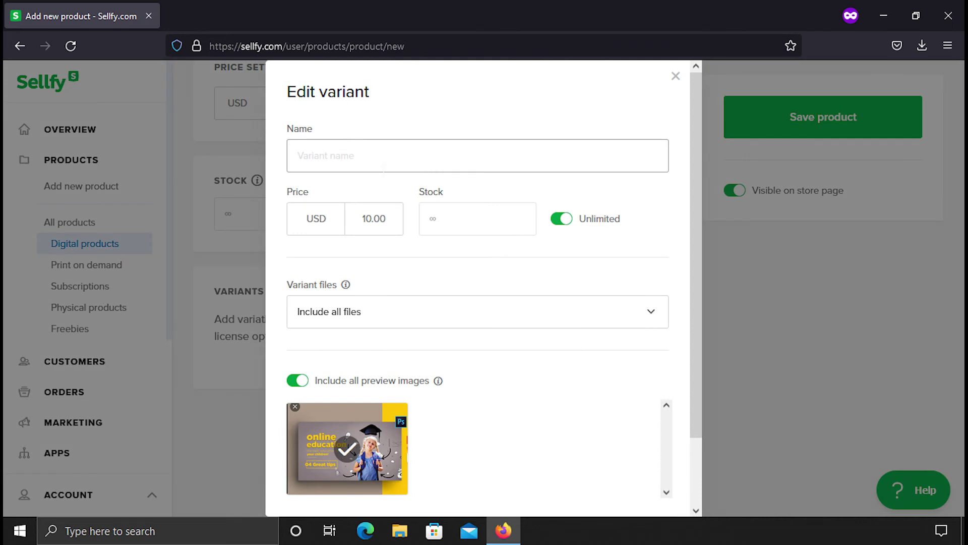
type("B")
key("BackSpace")
type("Extended")
left_click(368, 218)
key("BackSpace")
type("2")
key("BackSpace")
key("BackSpace")
type("7")
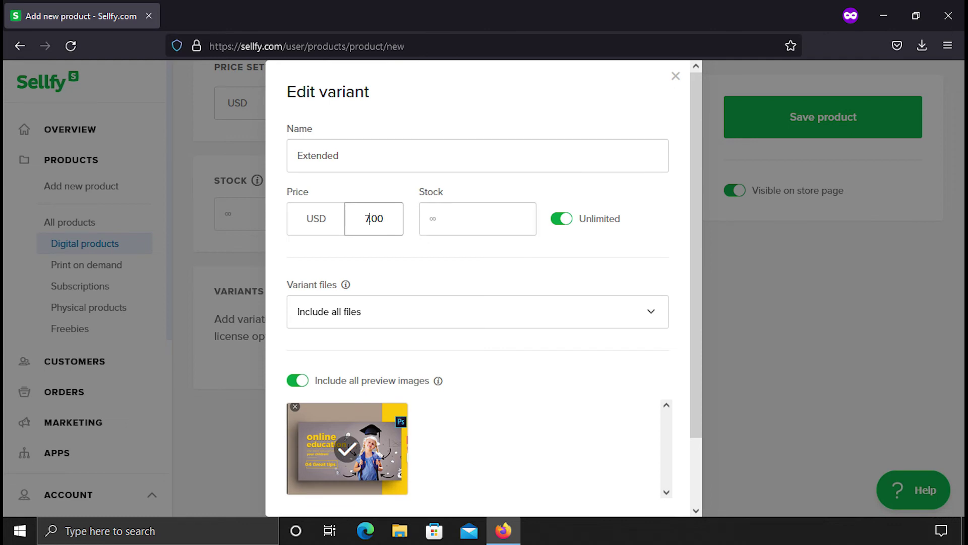
left_click(439, 159)
type("Course")
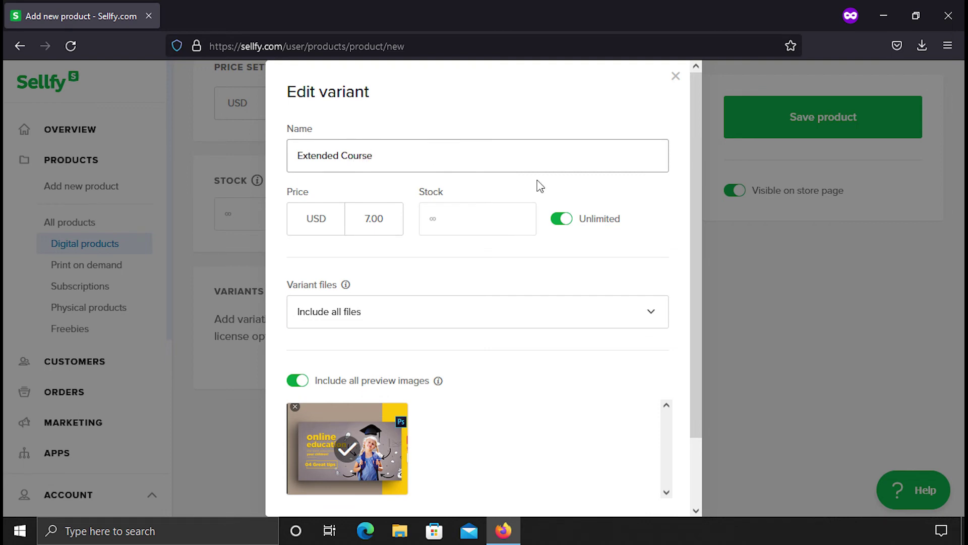
scroll(560, 250, "down", 2)
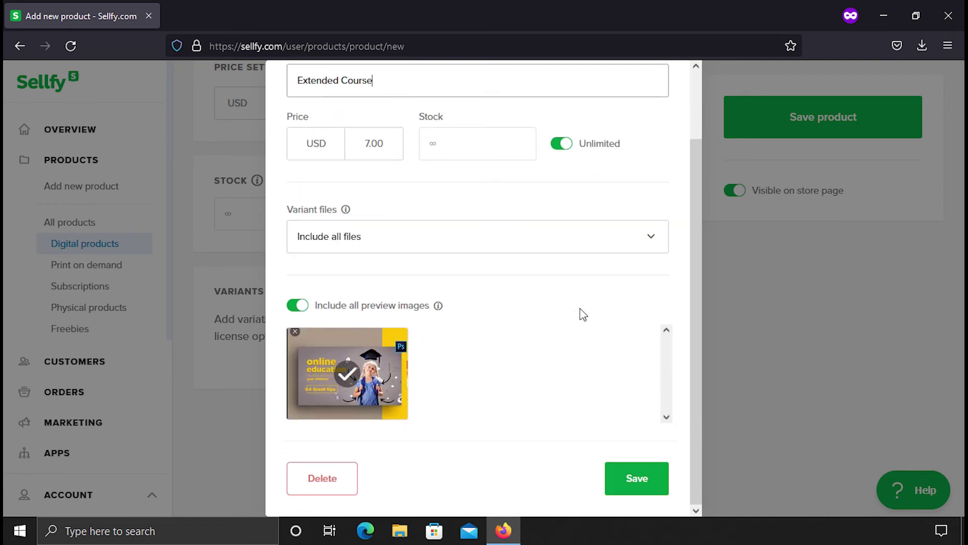
left_click(629, 472)
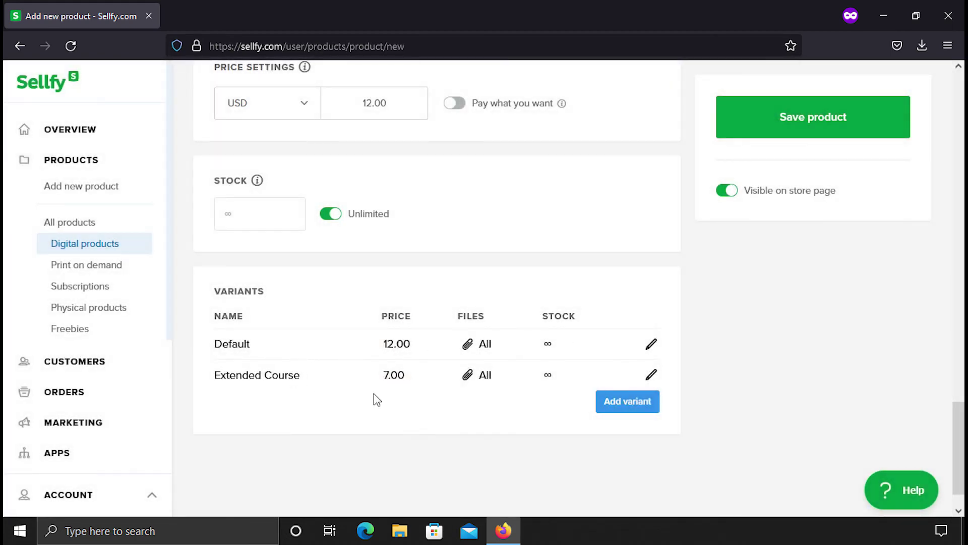
scroll(408, 394, "up", 2)
scroll(557, 346, "up", 2)
scroll(583, 340, "up", 3)
scroll(614, 220, "up", 2)
scroll(613, 219, "up", 2)
scroll(613, 219, "up", 2)
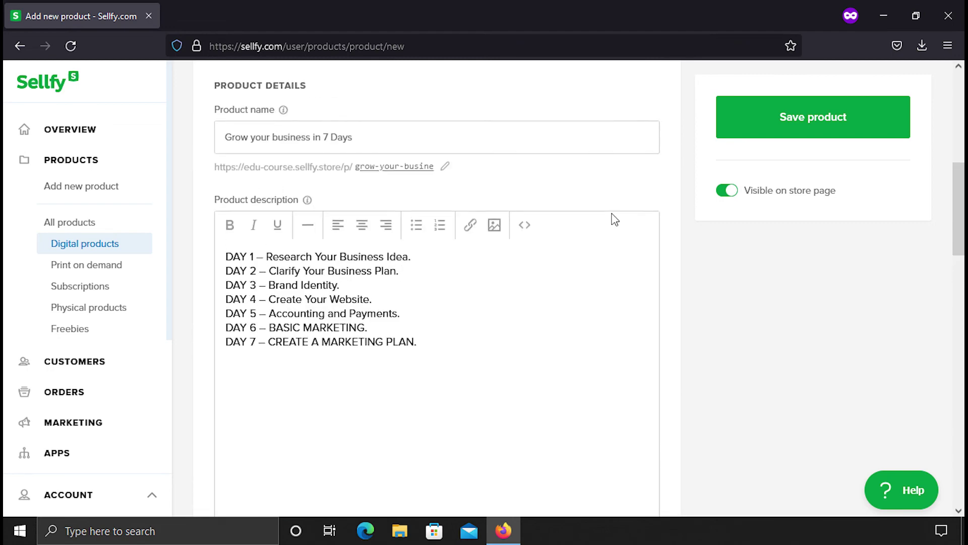
scroll(612, 220, "up", 2)
scroll(613, 220, "down", 2)
scroll(620, 227, "down", 1)
scroll(634, 237, "down", 3)
scroll(636, 239, "down", 5)
scroll(640, 249, "up", 7)
scroll(656, 244, "up", 4)
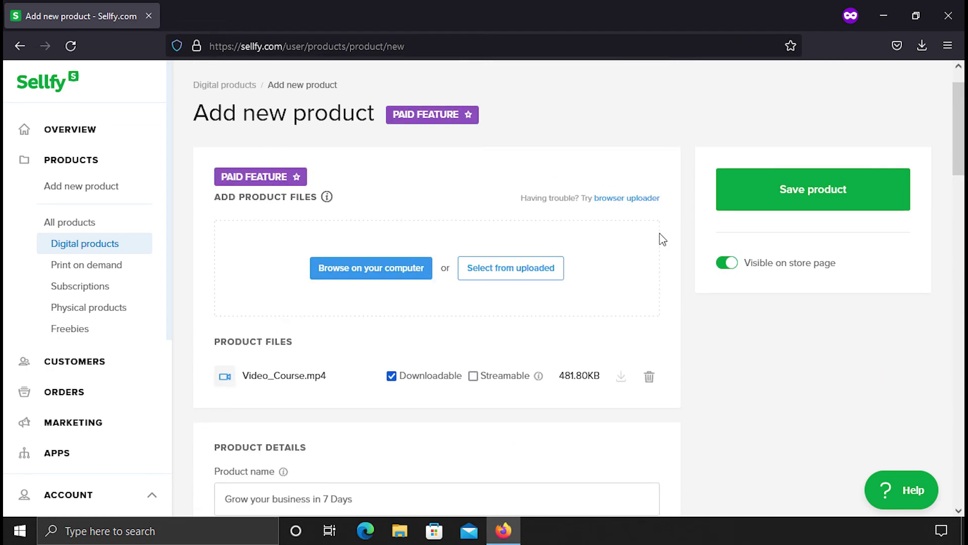
Save the new 'Grow your business in 7 Days' course product
left_click(759, 197)
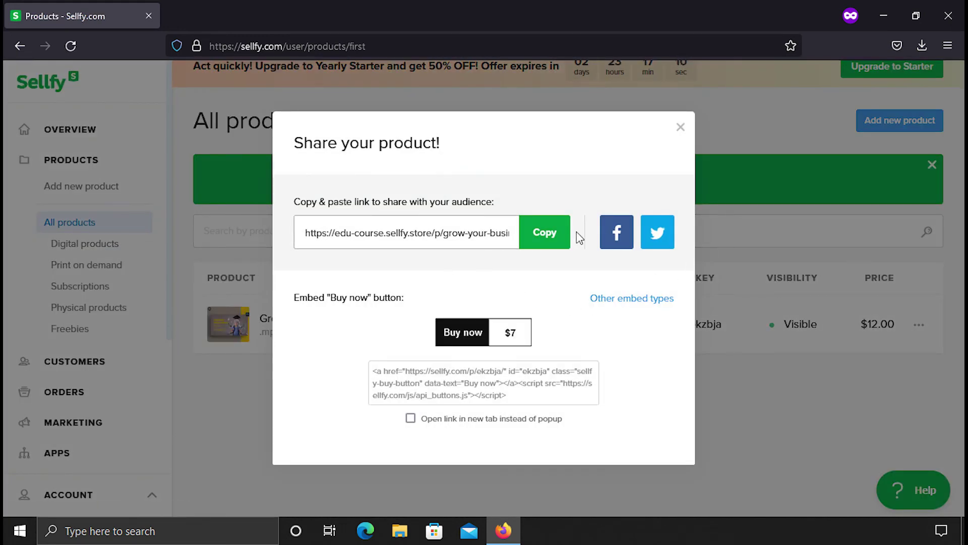
Copy the product's store link and start a new browser window for it
left_click(551, 236)
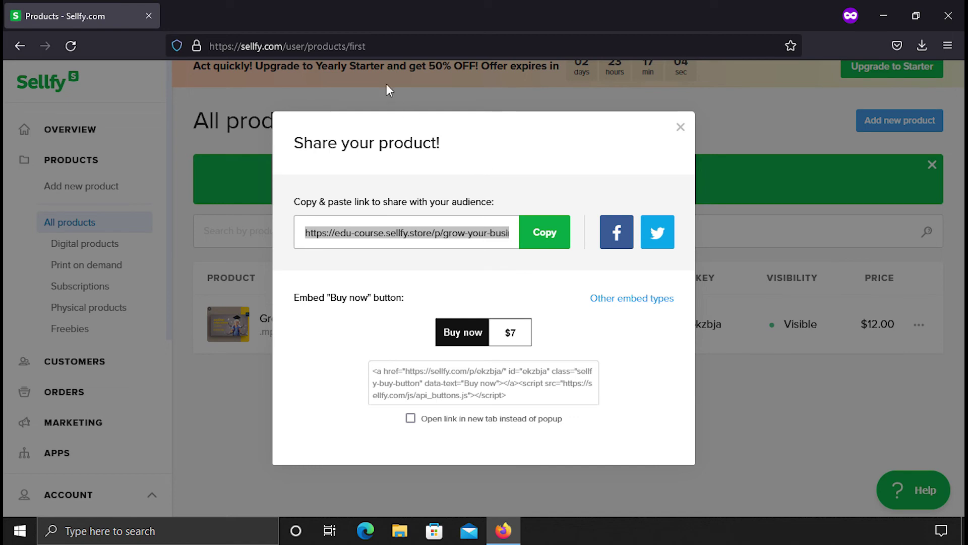
double_click(322, 27)
key("ctrl+t")
Paste the product URL and load its public Edu Course store page
key("ctrl+v")
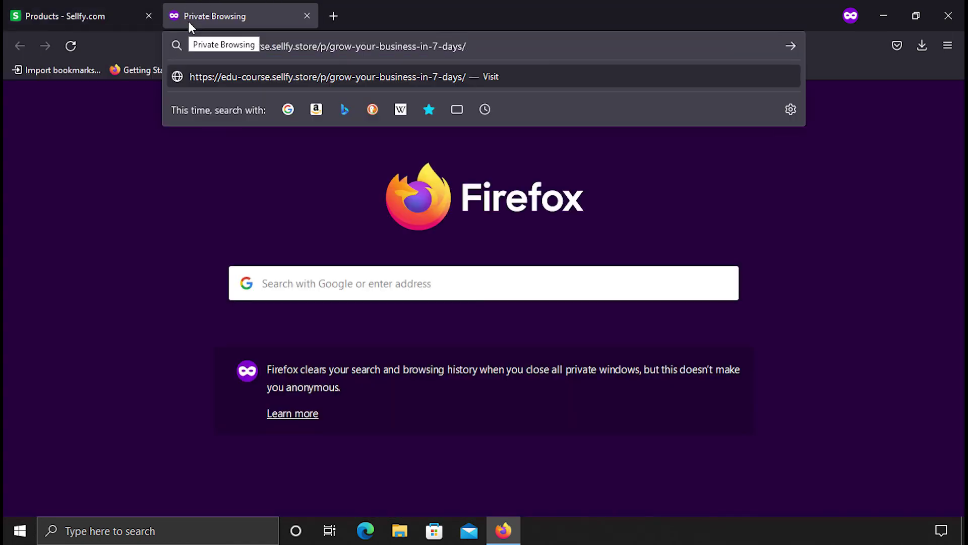
key("Return")
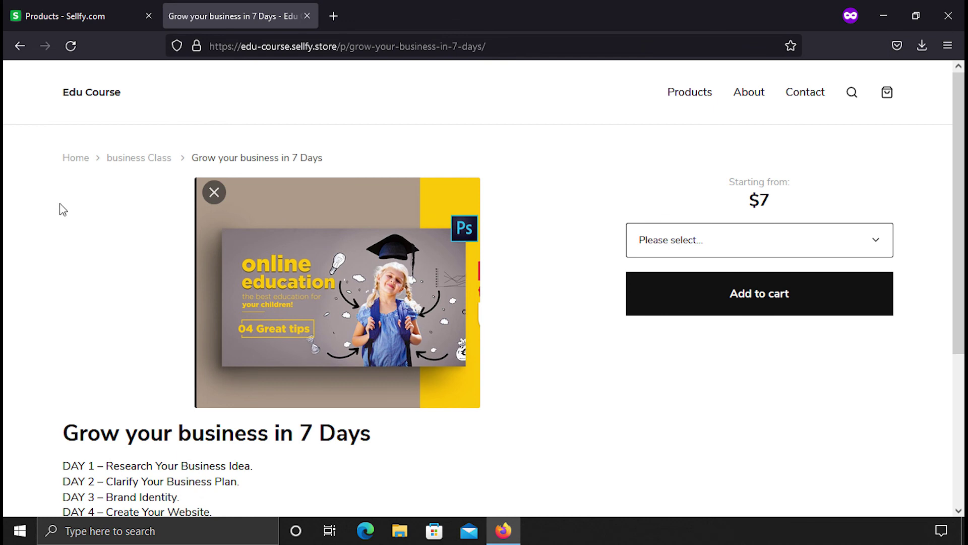
Try the Extended Course variant, then switch back to Default at $12
left_click(751, 242)
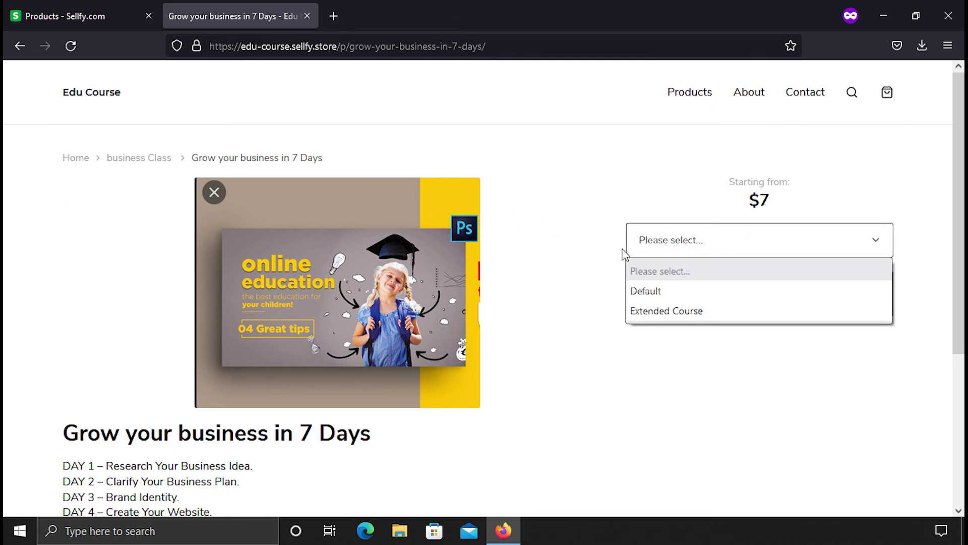
left_click(674, 312)
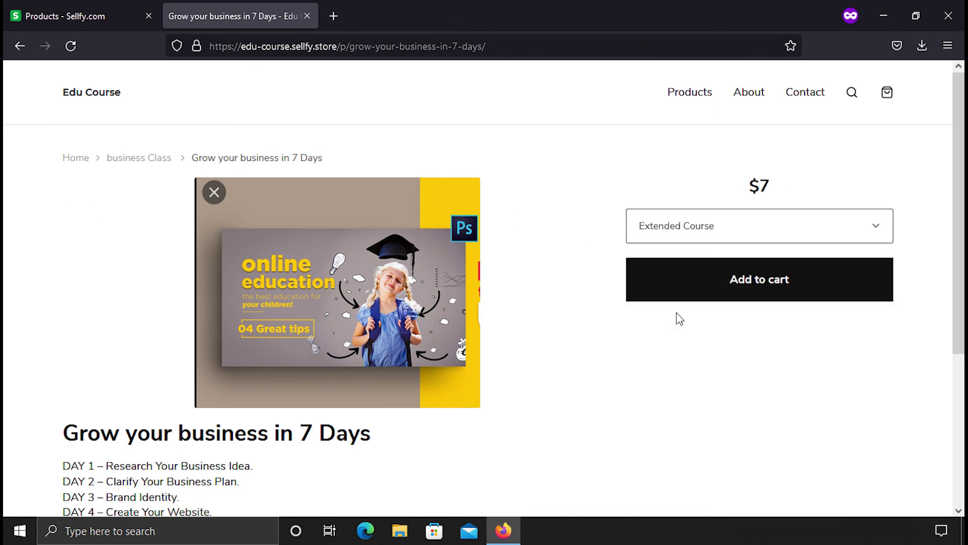
left_click(686, 237)
left_click(659, 276)
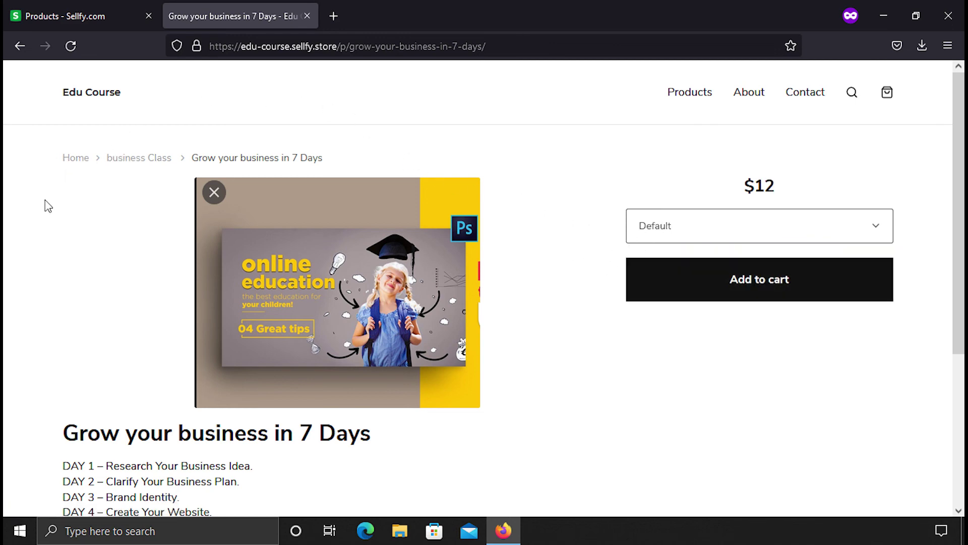
scroll(45, 205, "down", 2)
scroll(441, 232, "down", 4)
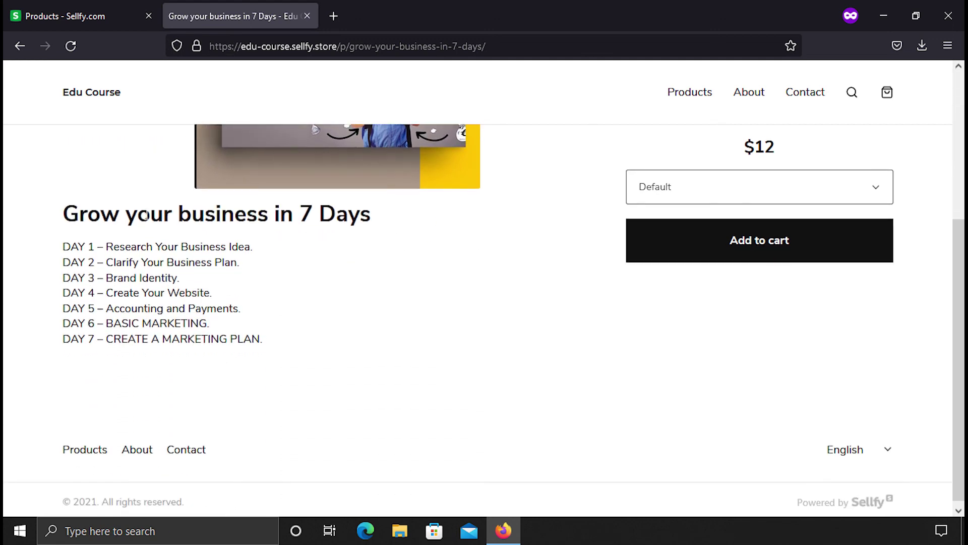
left_click_drag(55, 216, 394, 220)
Highlight the course title and DAY 1 to DAY 6 description lines, then clear the selection
left_click(185, 277)
left_click_drag(28, 235, 309, 325)
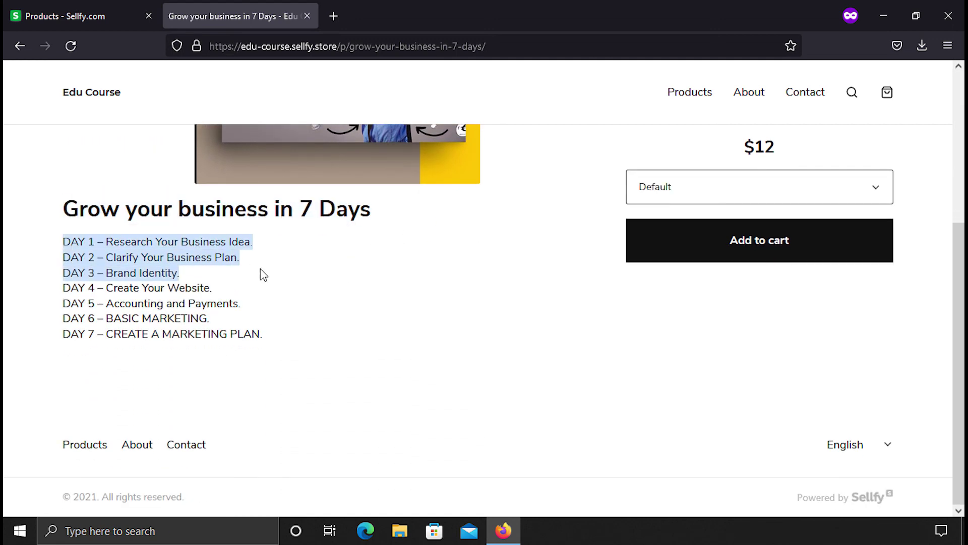
left_click(325, 368)
scroll(372, 391, "up", 4)
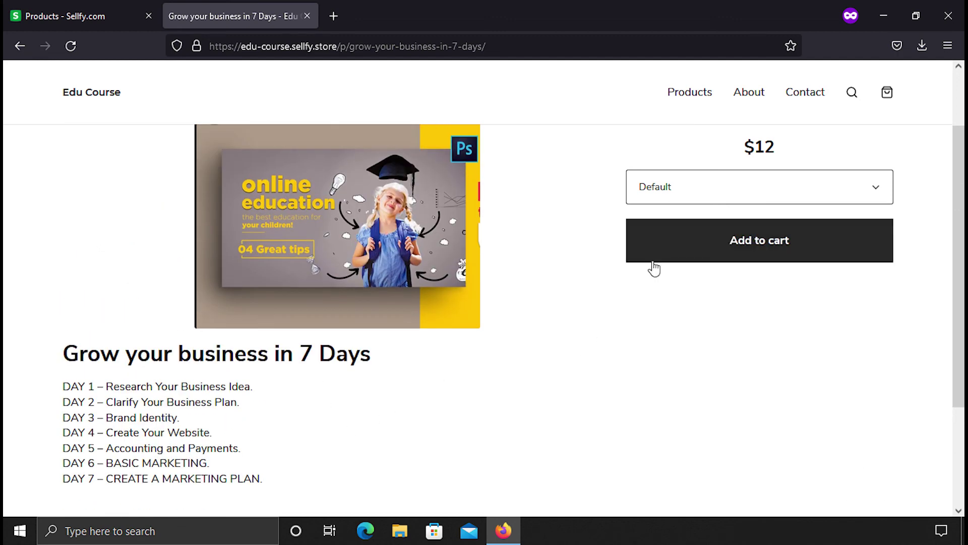
scroll(410, 272, "up", 2)
scroll(346, 191, "down", 5)
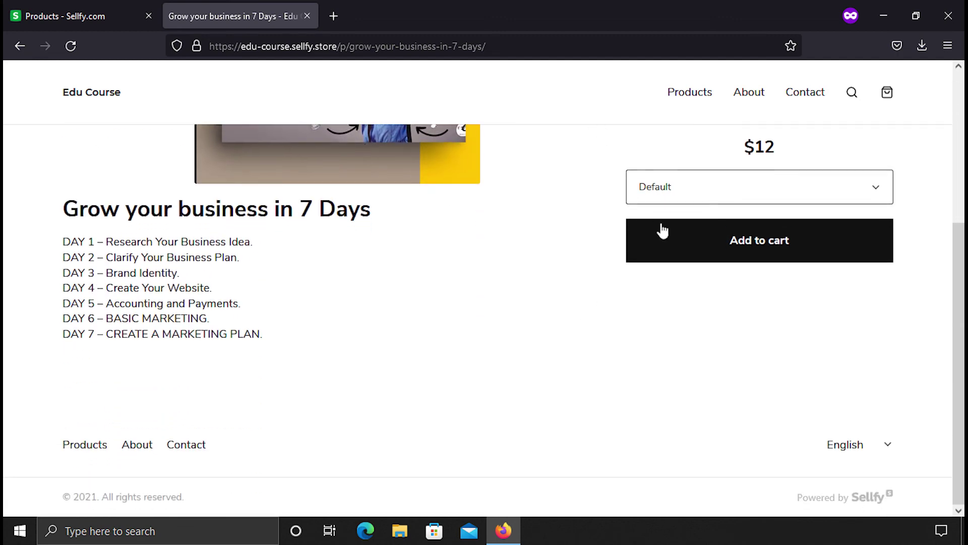
Add the Default course to the cart for $12.00 and return to the Edu Course home
left_click(660, 233)
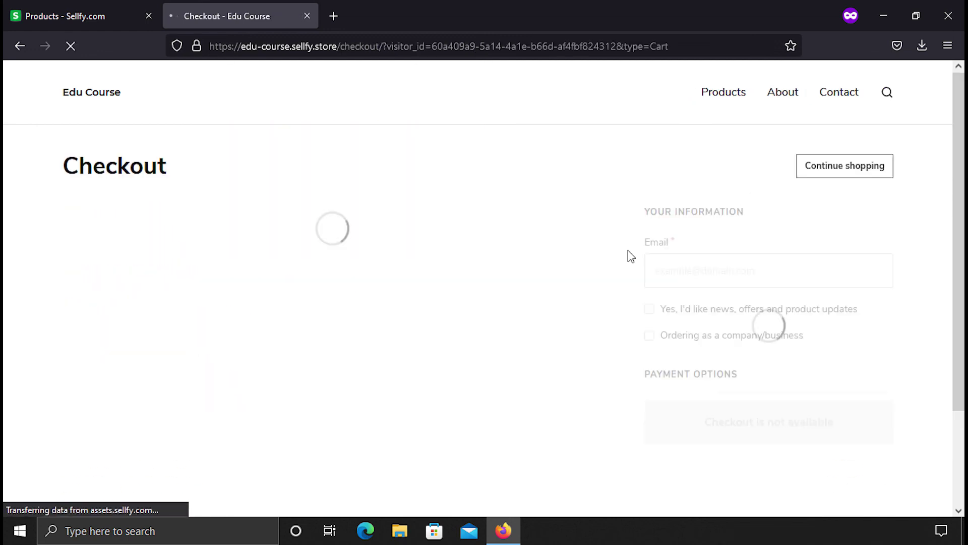
scroll(590, 311, "down", 2)
scroll(621, 318, "up", 2)
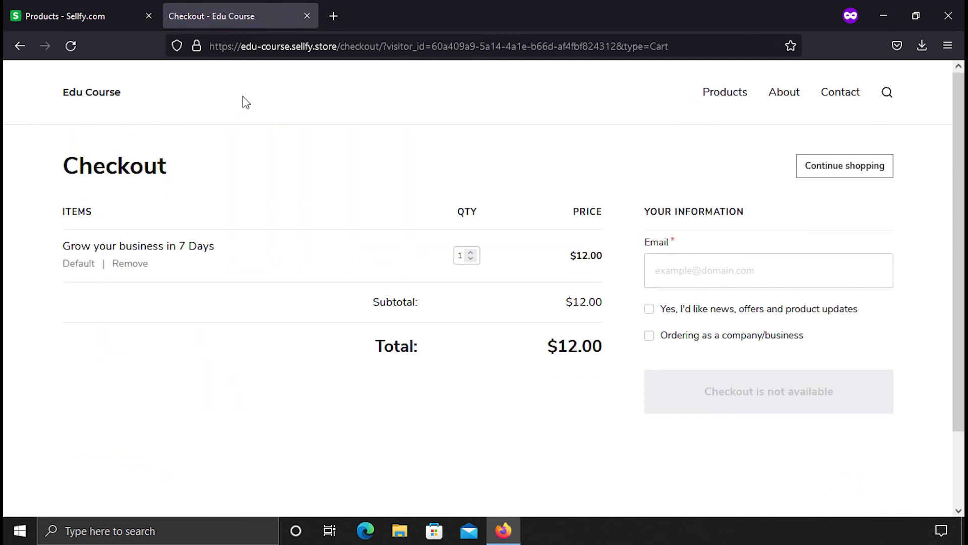
left_click(72, 98)
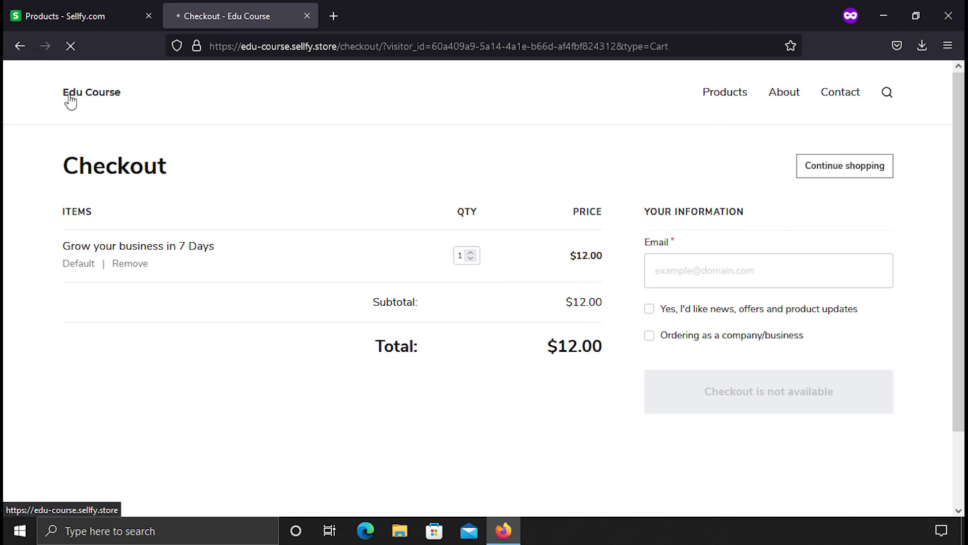